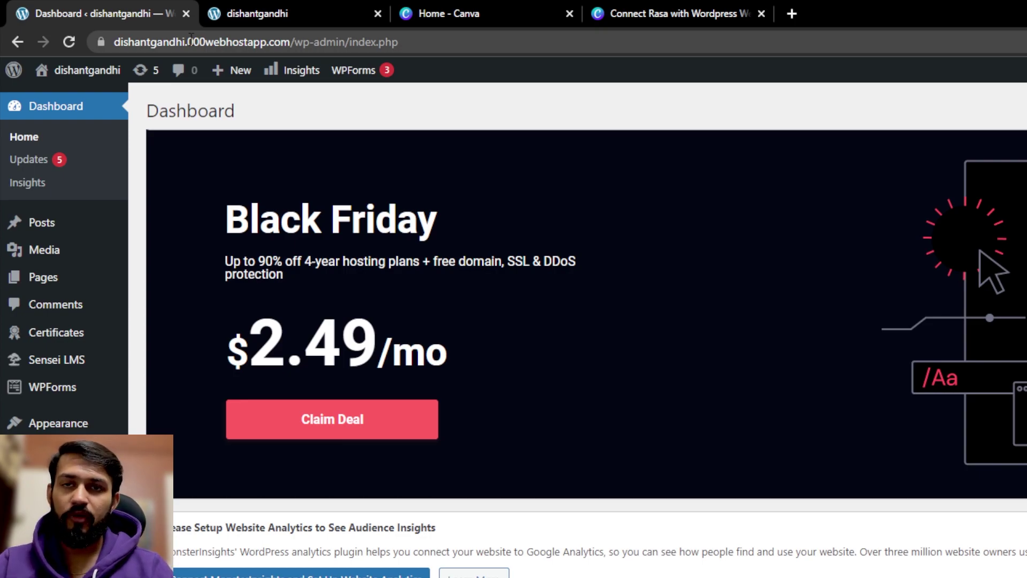
- Open the repository page github.com/Horizon733/customer-care-chatbot in a new browser tab
click(792, 12)
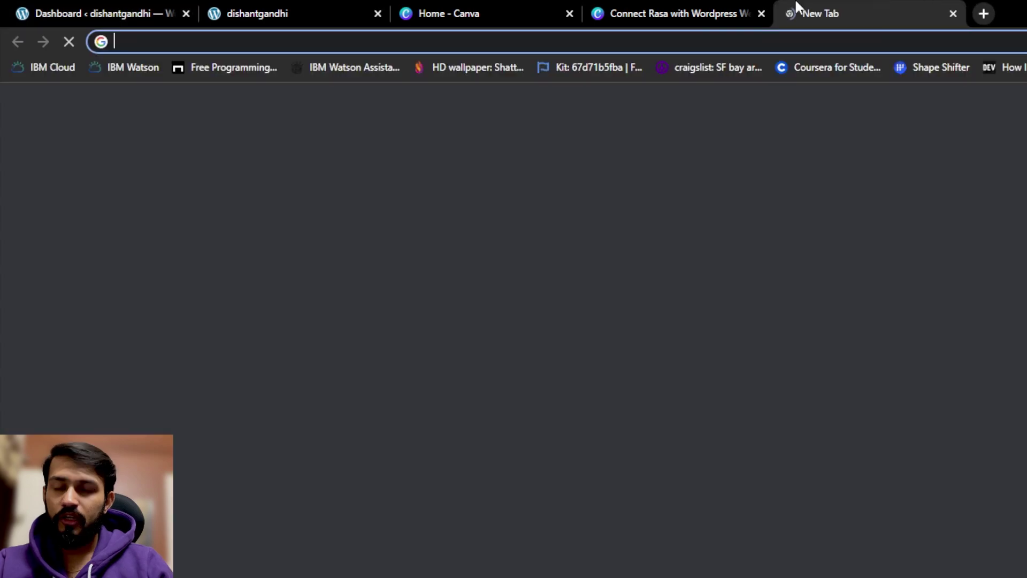
text(h)
key(ctrl+a)
text(github.com/Horizon733/customer-care-chatbot)
key(Return)
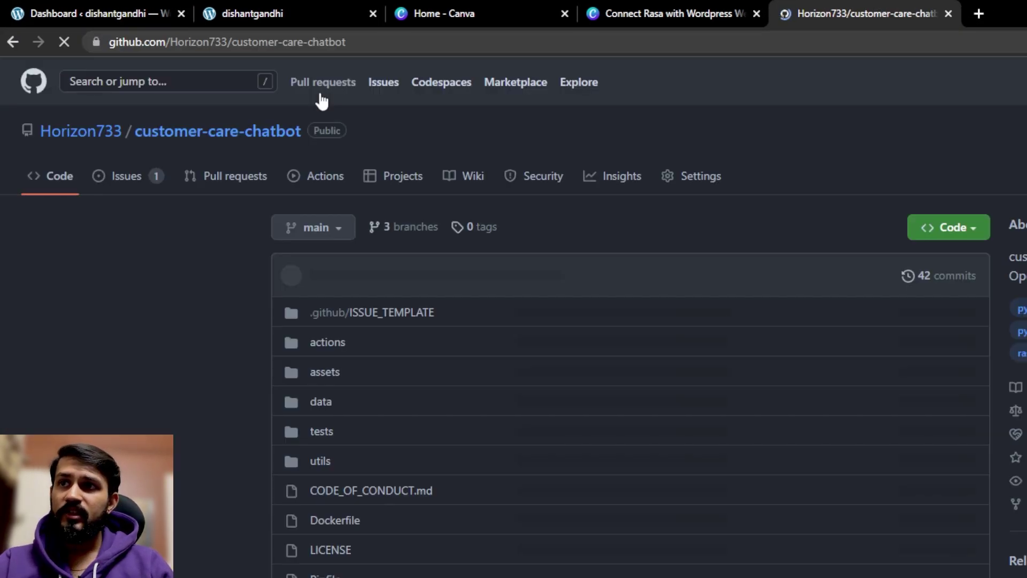
- Review the repository's file list and the README's Features, Quick Setup and Testing sections, and close the repository page
scroll(408, 369, down, 3)
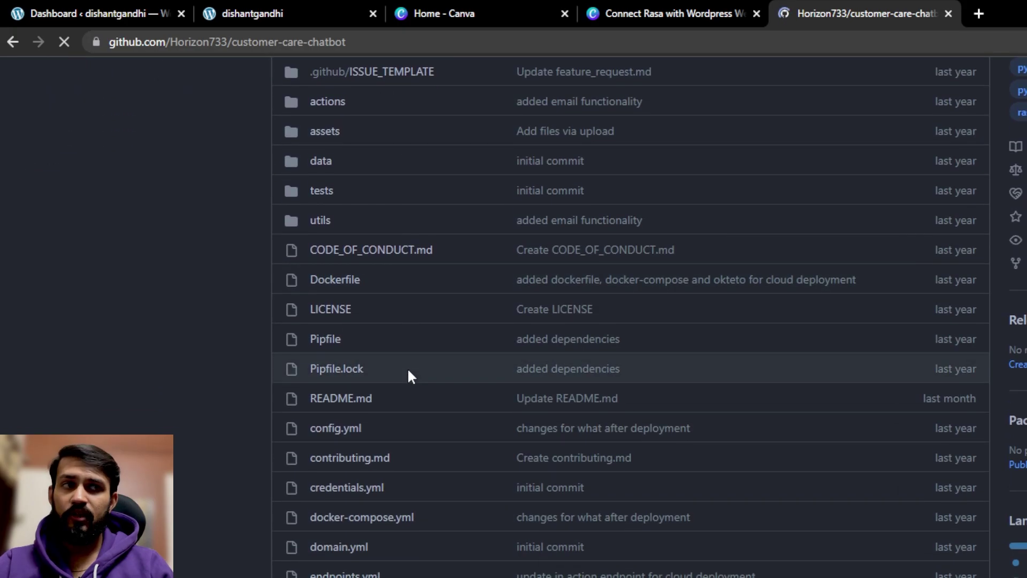
scroll(410, 375, up, 3)
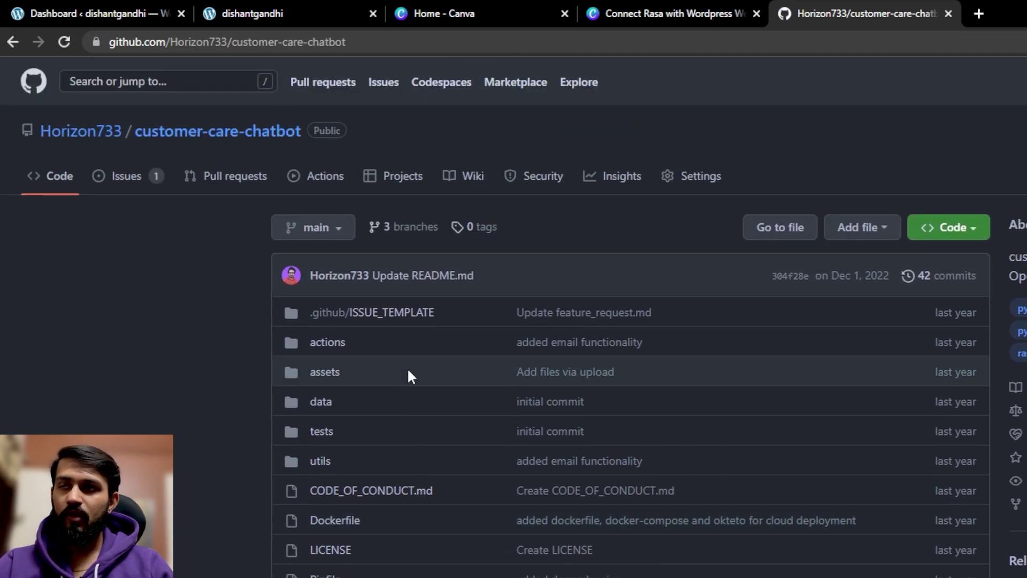
scroll(351, 404, down, 3)
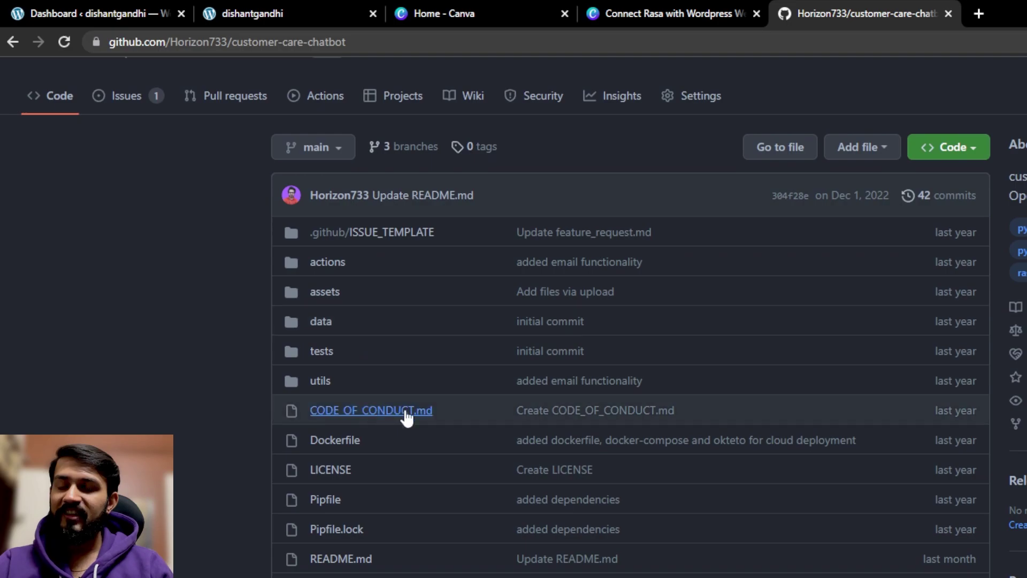
scroll(456, 420, down, 12)
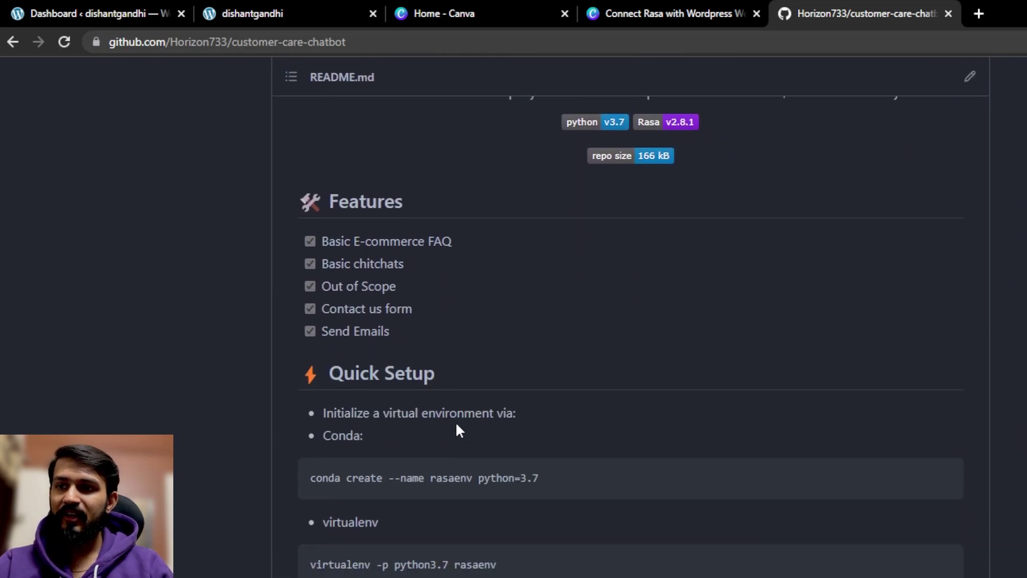
scroll(456, 424, down, 3)
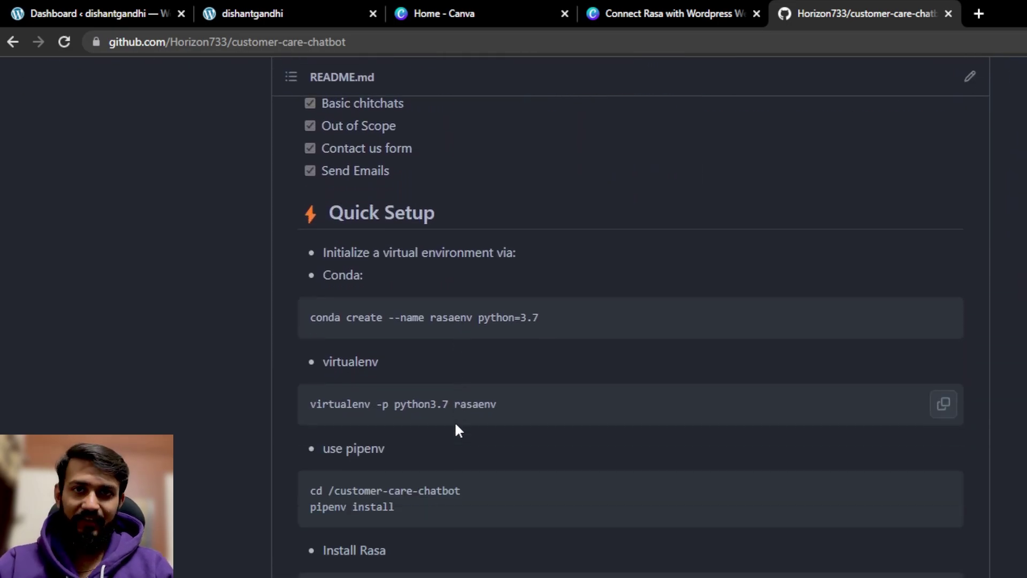
scroll(454, 423, down, 2)
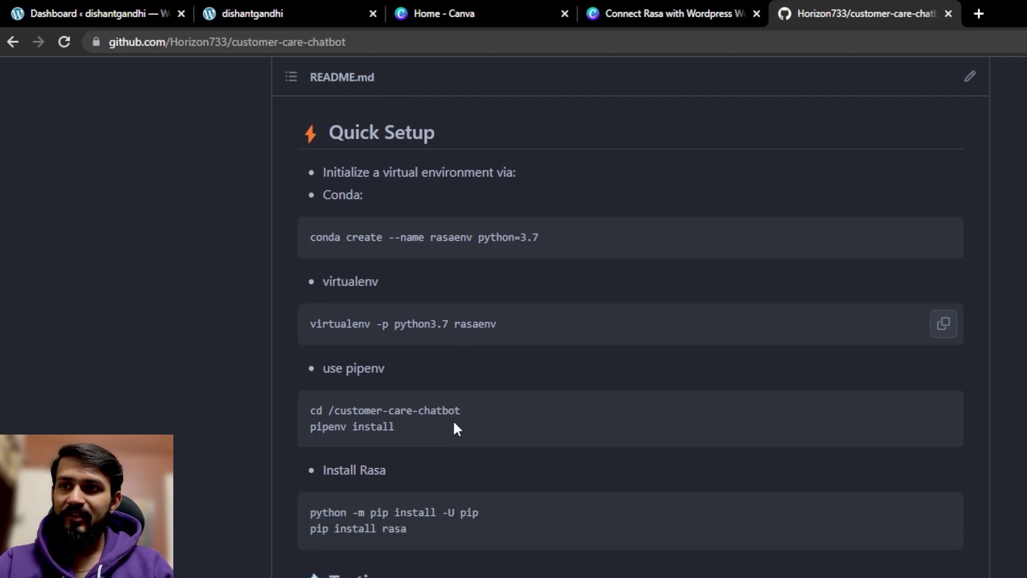
scroll(450, 419, down, 4)
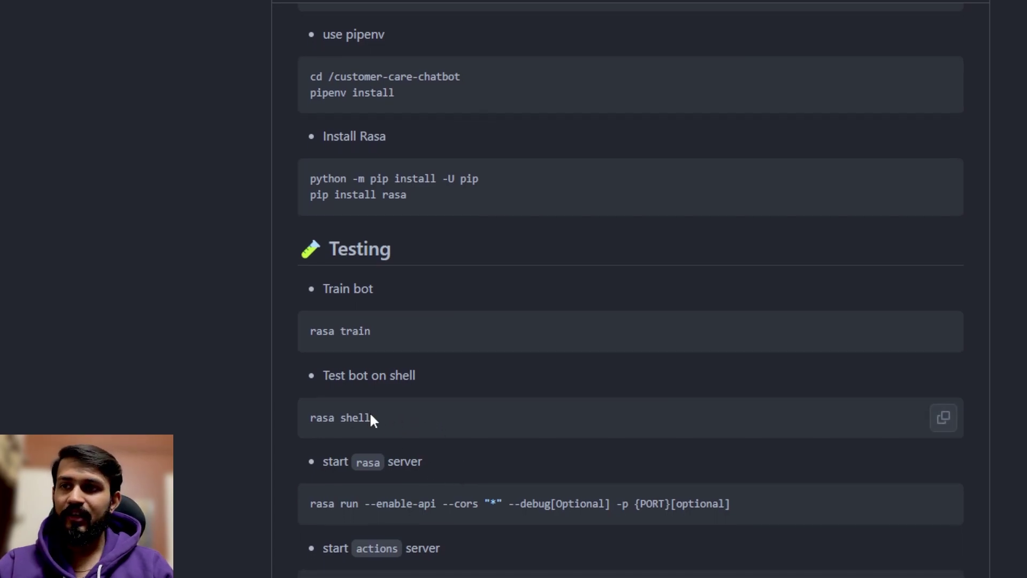
scroll(428, 471, down, 1)
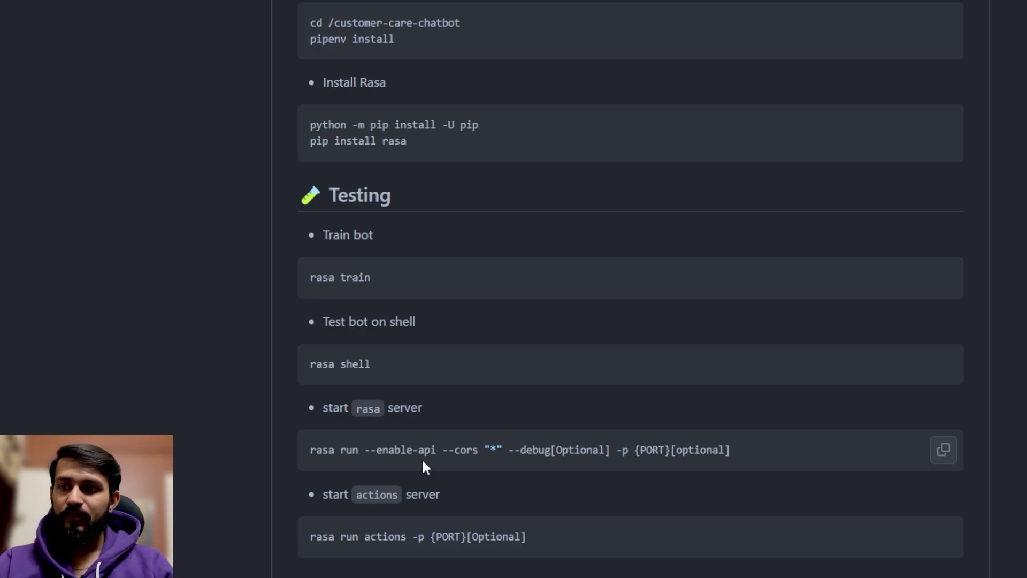
scroll(525, 397, up, 6)
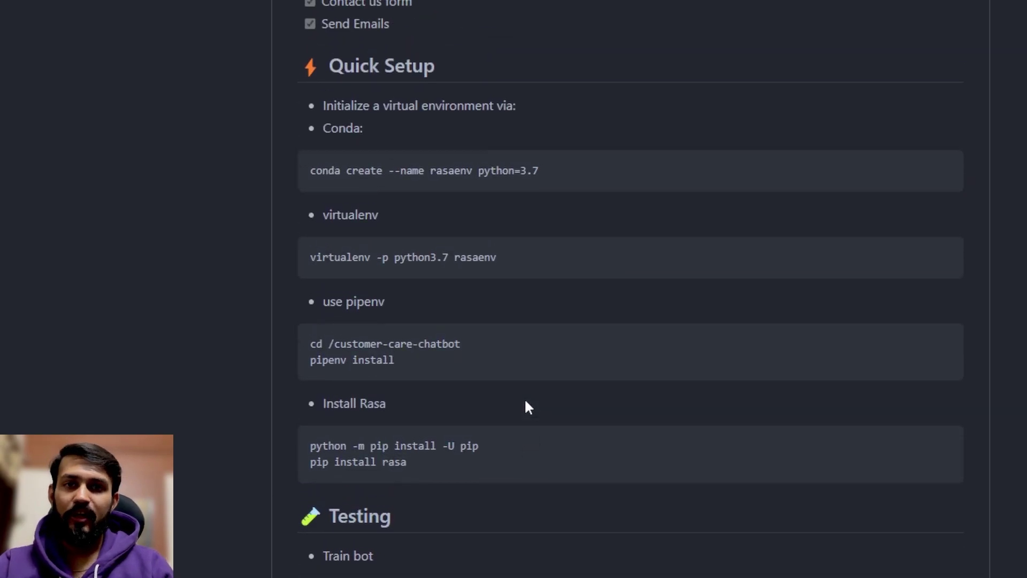
scroll(524, 407, up, 10)
scroll(503, 410, up, 6)
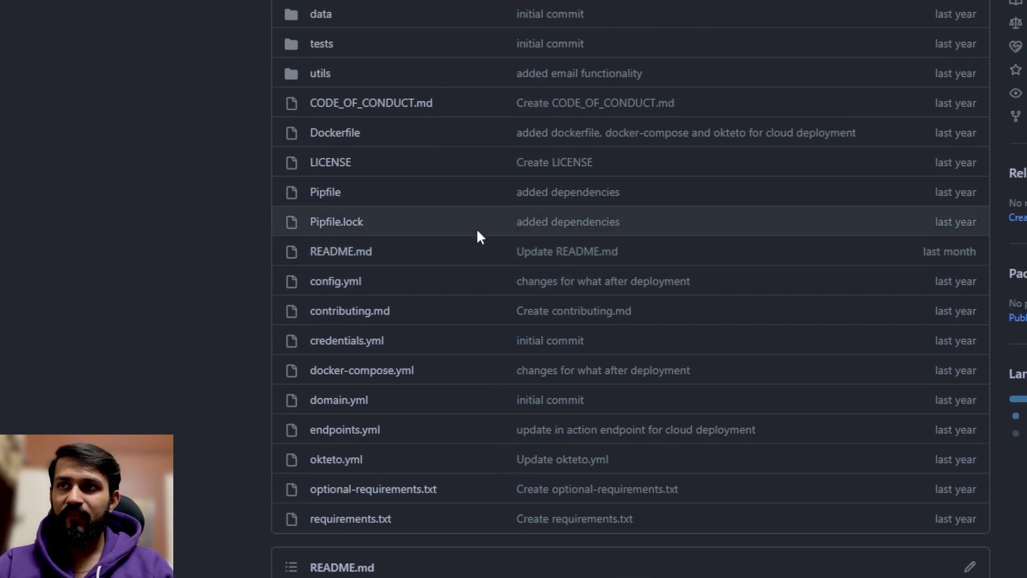
scroll(219, 172, up, 3)
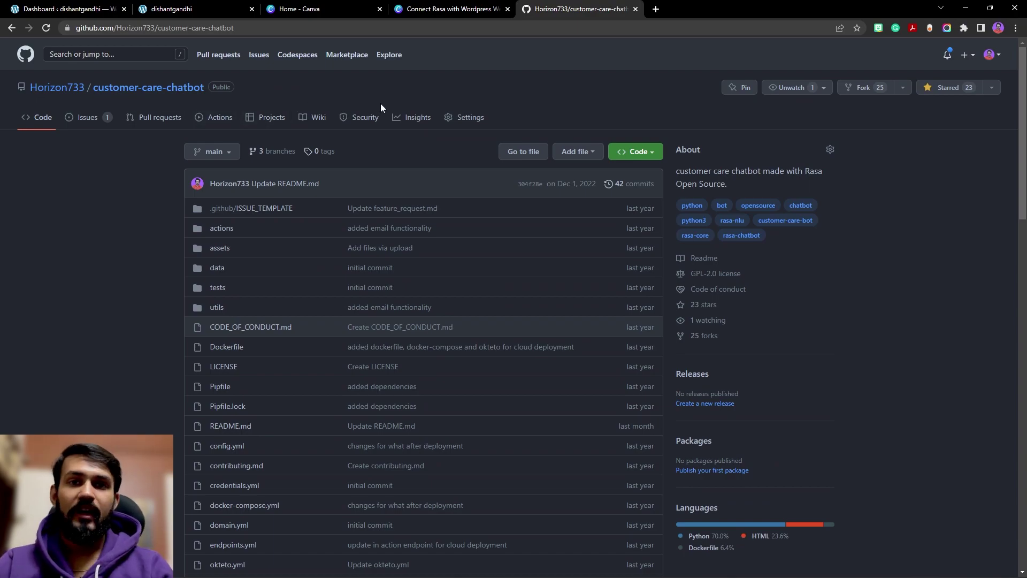
middle_click(571, 4)
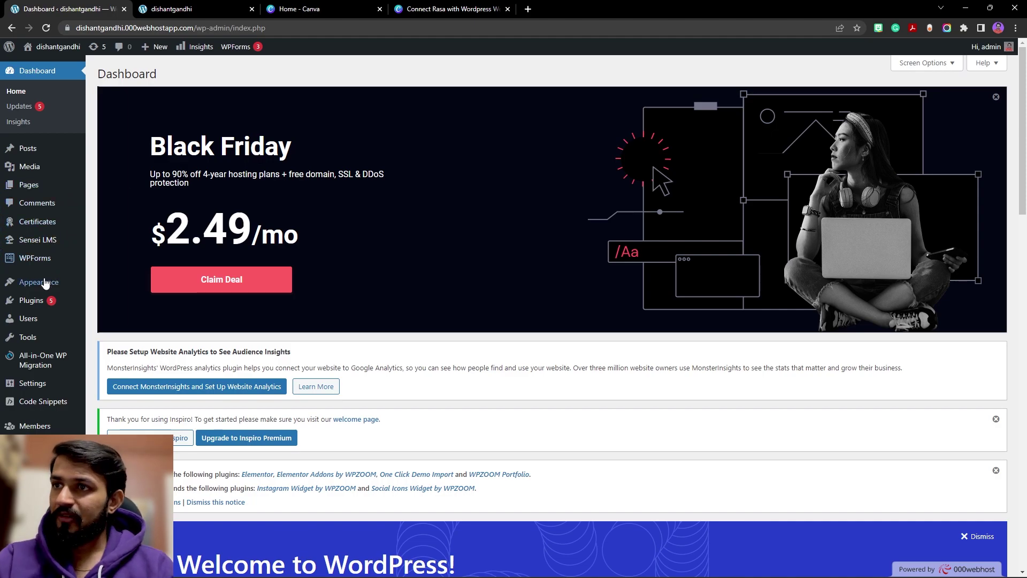
- Open the site's installed plugins list and locate the WPCode Lite plugin
mouse_move(32, 302)
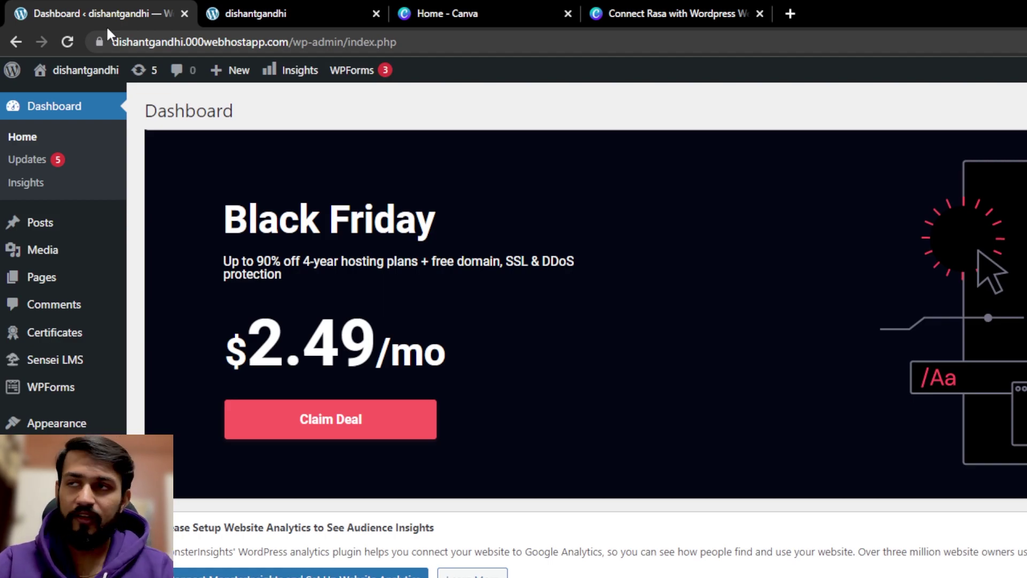
mouse_move(52, 360)
mouse_move(49, 452)
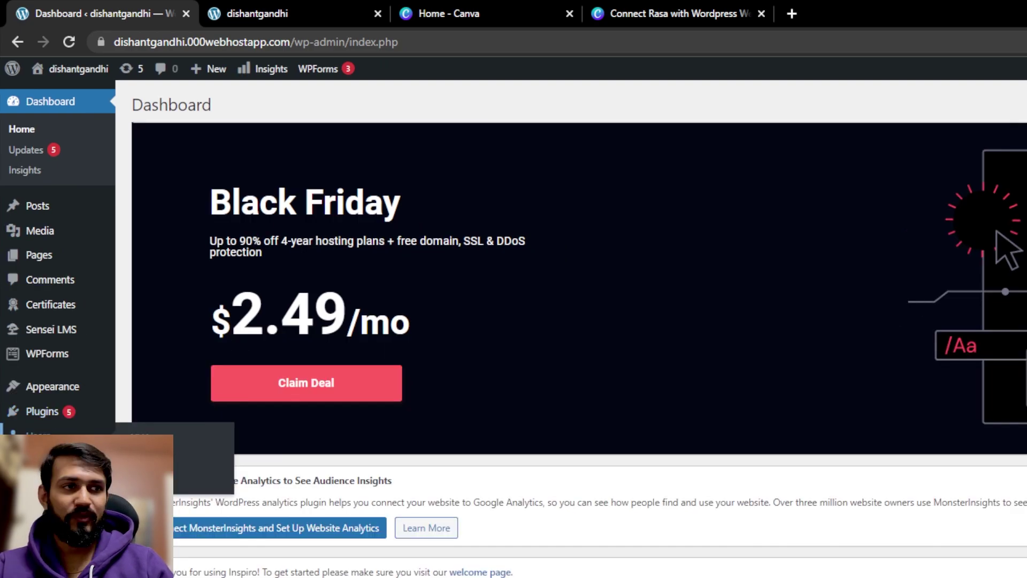
mouse_move(49, 417)
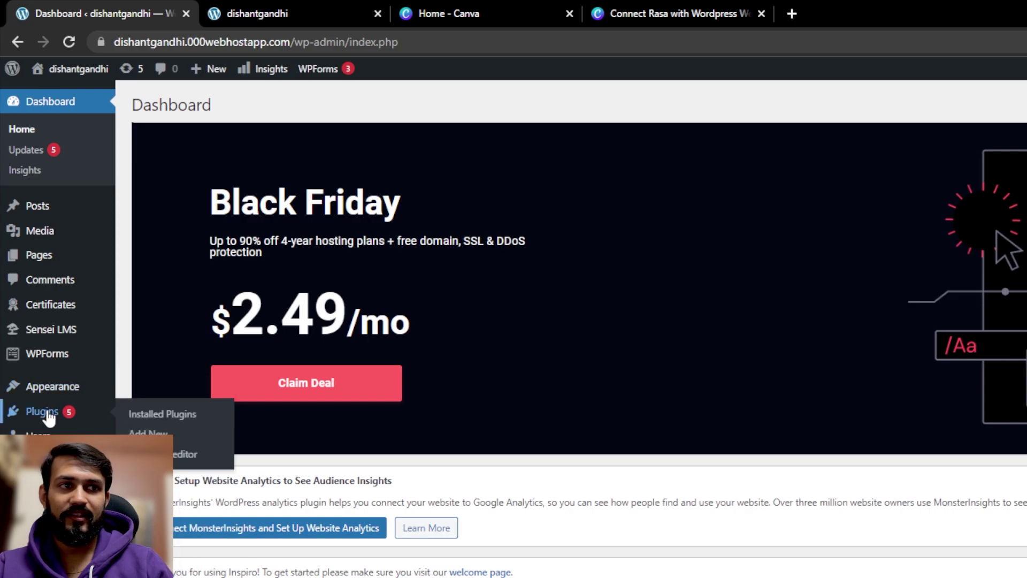
click(153, 423)
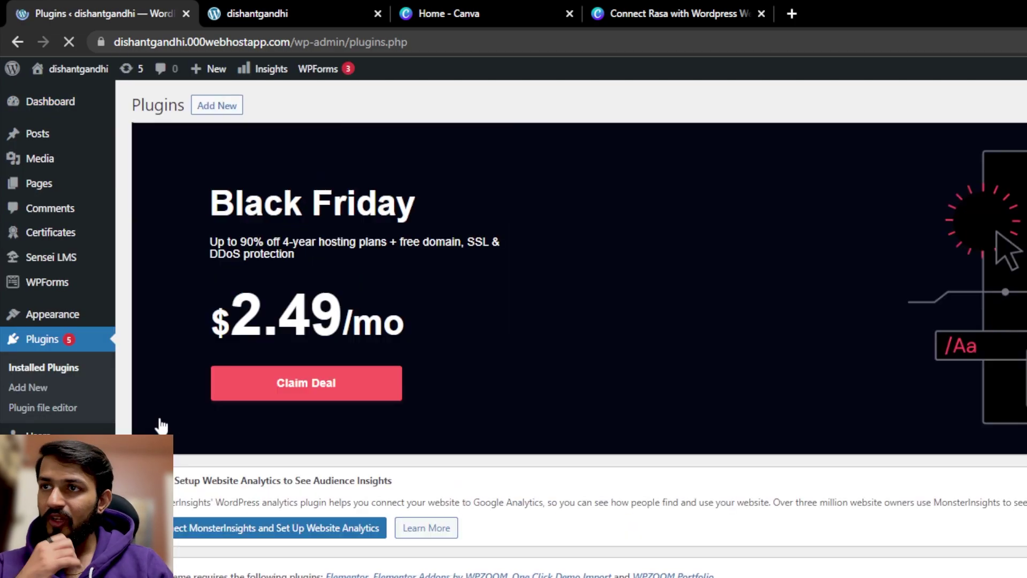
scroll(523, 476, down, 5)
scroll(522, 476, down, 8)
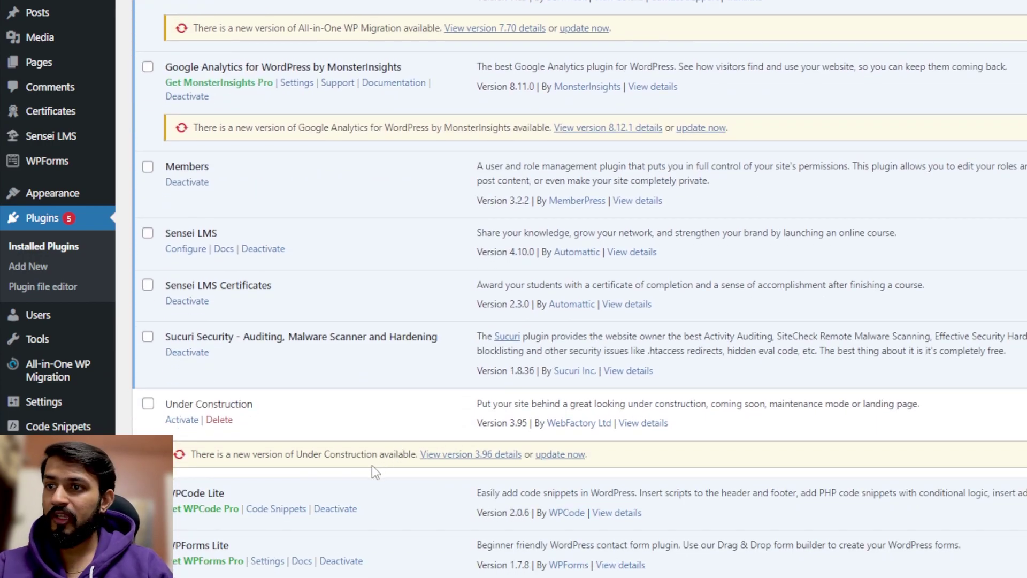
scroll(371, 464, down, 1)
drag(224, 458, 167, 458)
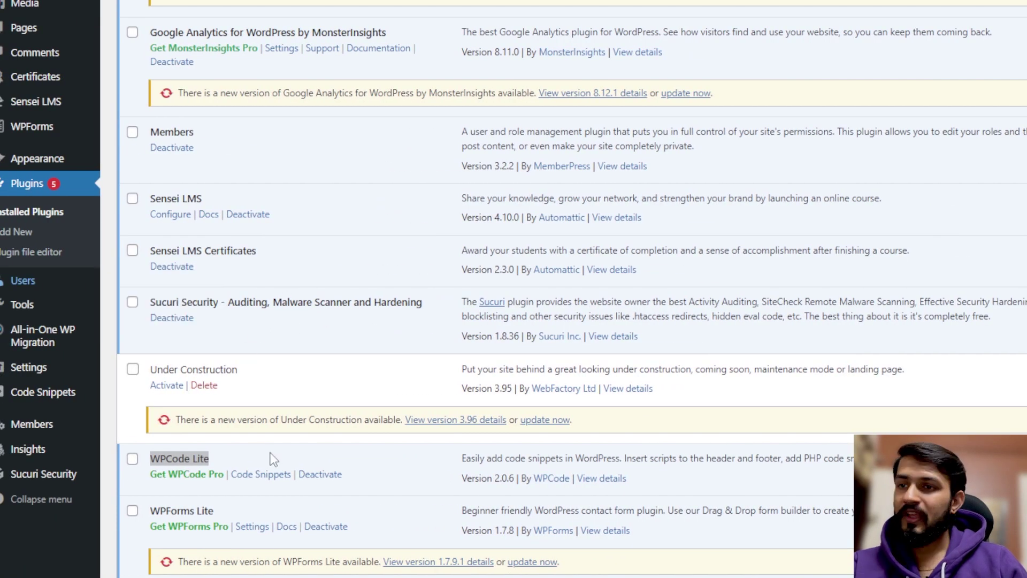
drag(223, 462, 154, 455)
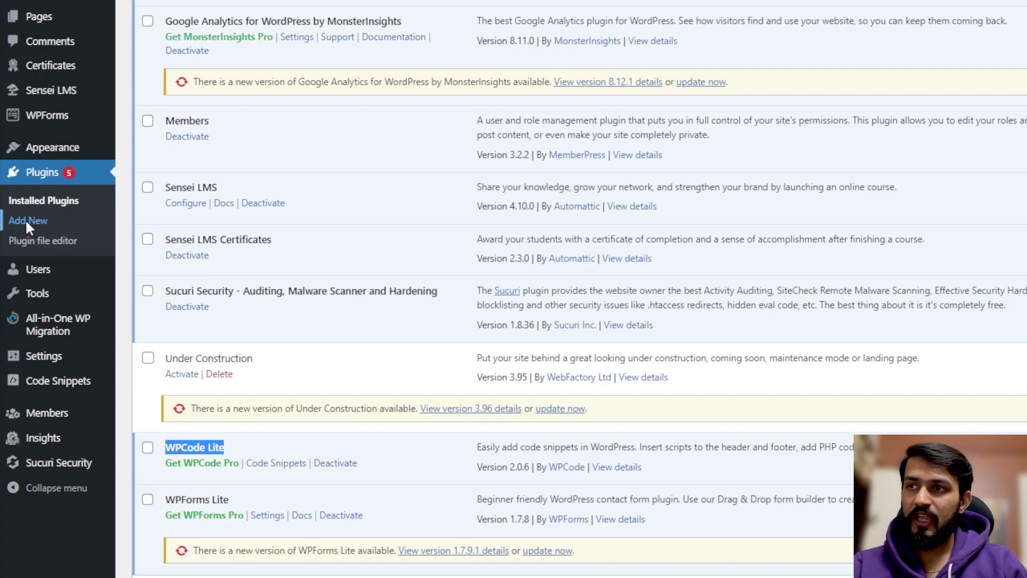
- Search the directory of new plugins for "wpcode"
click(24, 219)
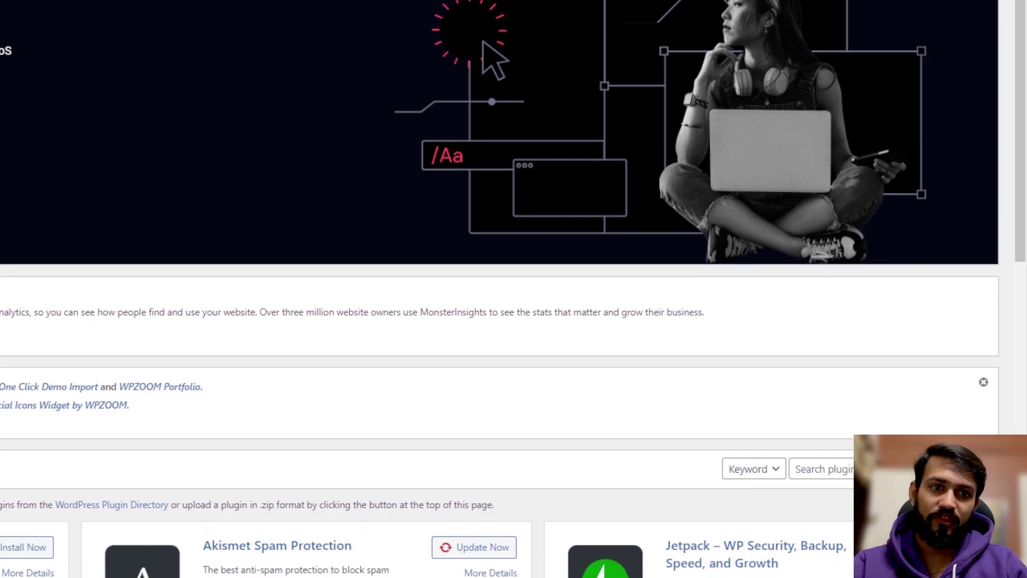
click(822, 468)
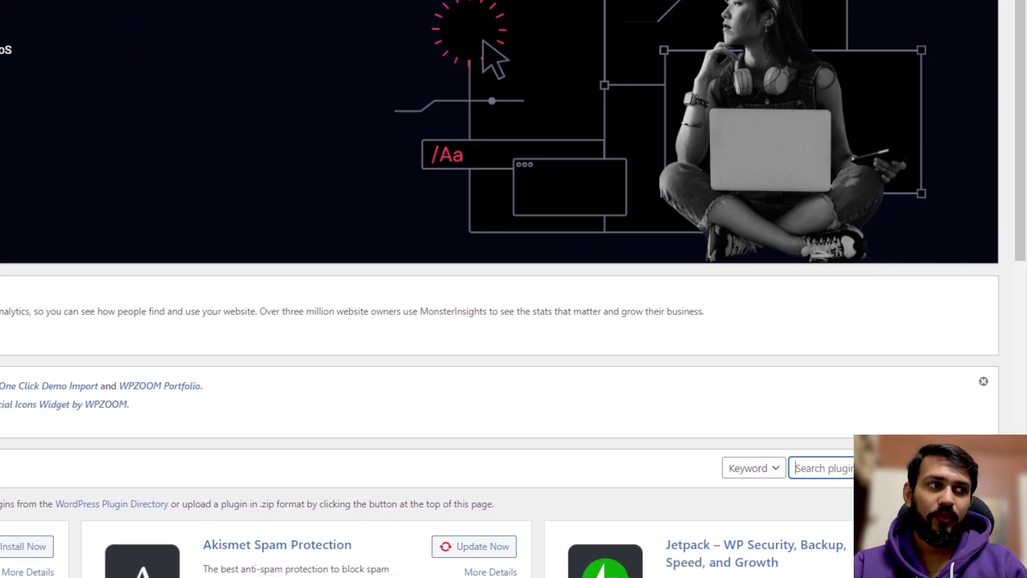
text(wpcode)
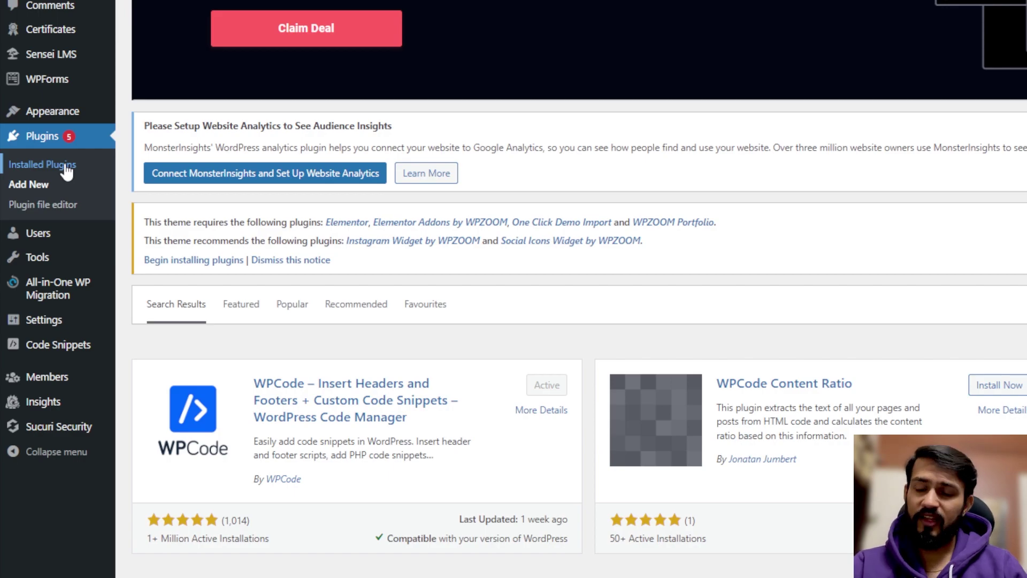
- Return to the installed plugins and open the code snippets page of WPCode Lite
click(66, 167)
scroll(252, 406, down, 10)
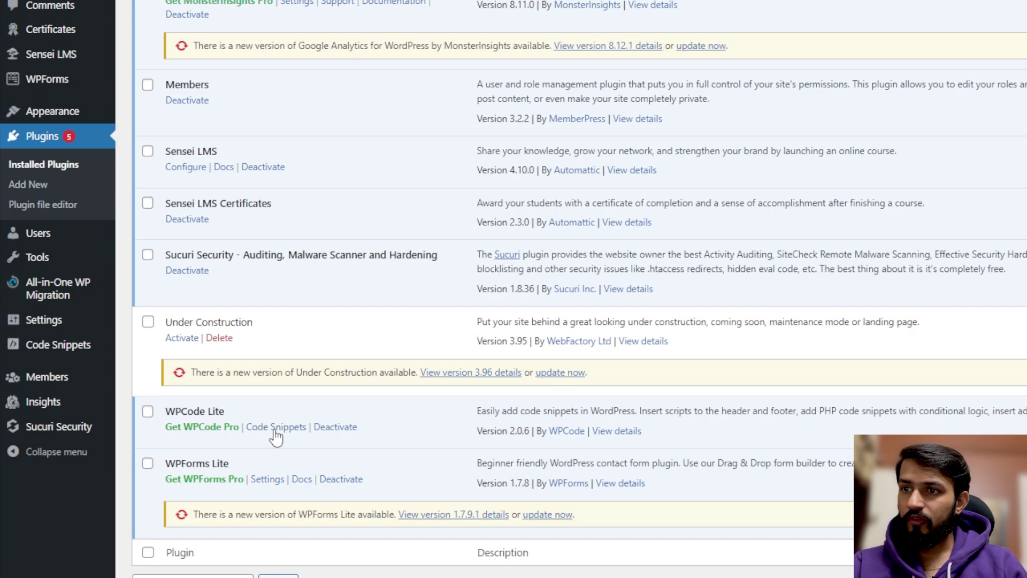
click(275, 429)
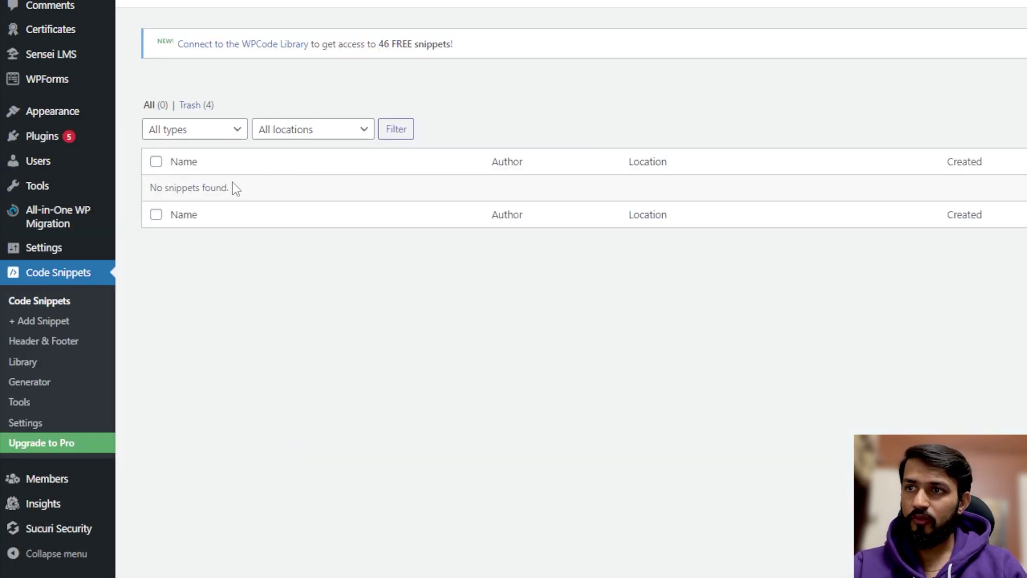
- Add a new WPCode snippet based on the blank "Add Your Custom Code (New Snippet)" option
scroll(244, 170, up, 2)
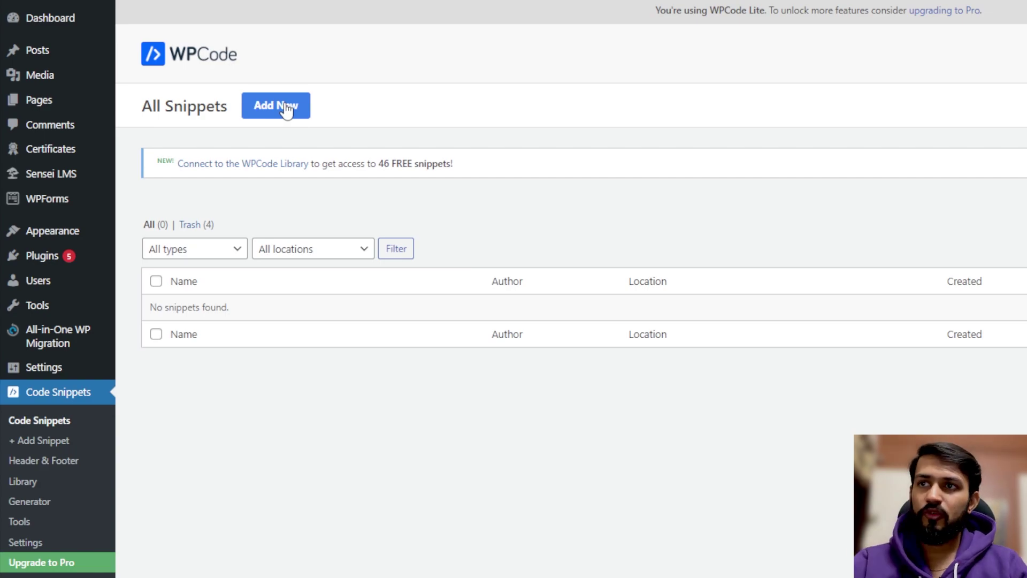
click(288, 108)
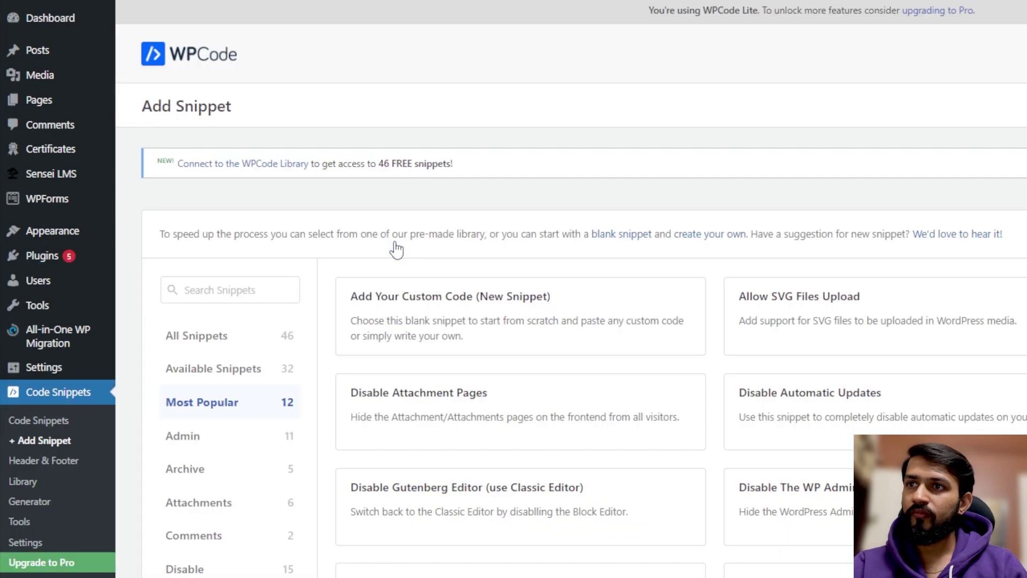
mouse_move(438, 313)
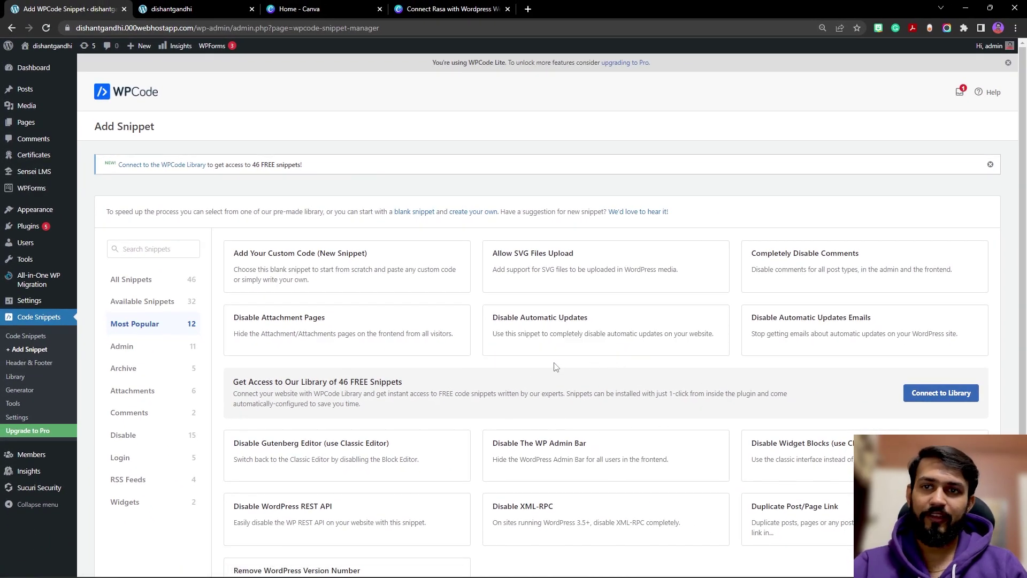
mouse_move(493, 351)
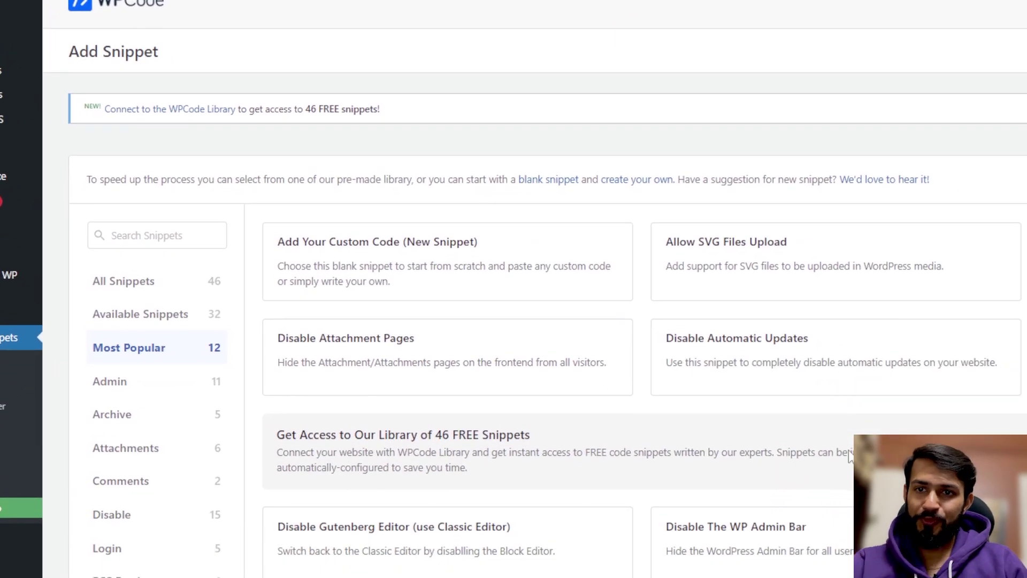
mouse_move(314, 256)
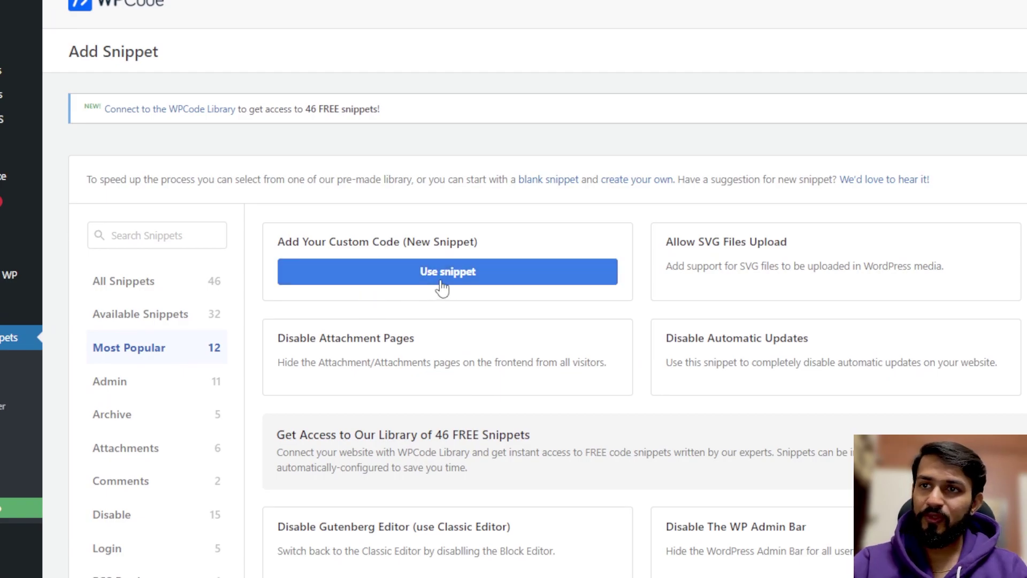
drag(292, 242, 404, 247)
drag(477, 244, 405, 245)
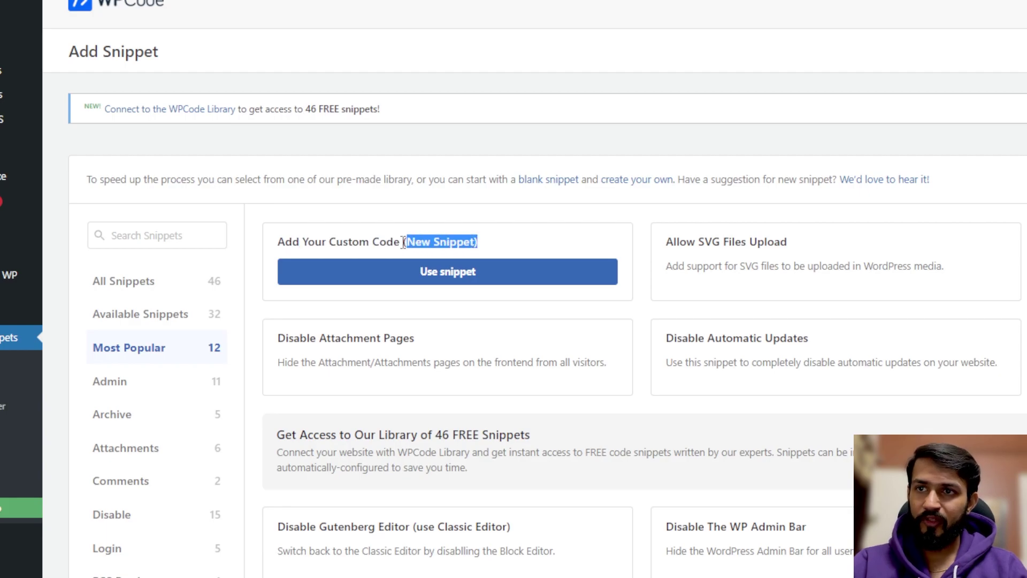
click(409, 281)
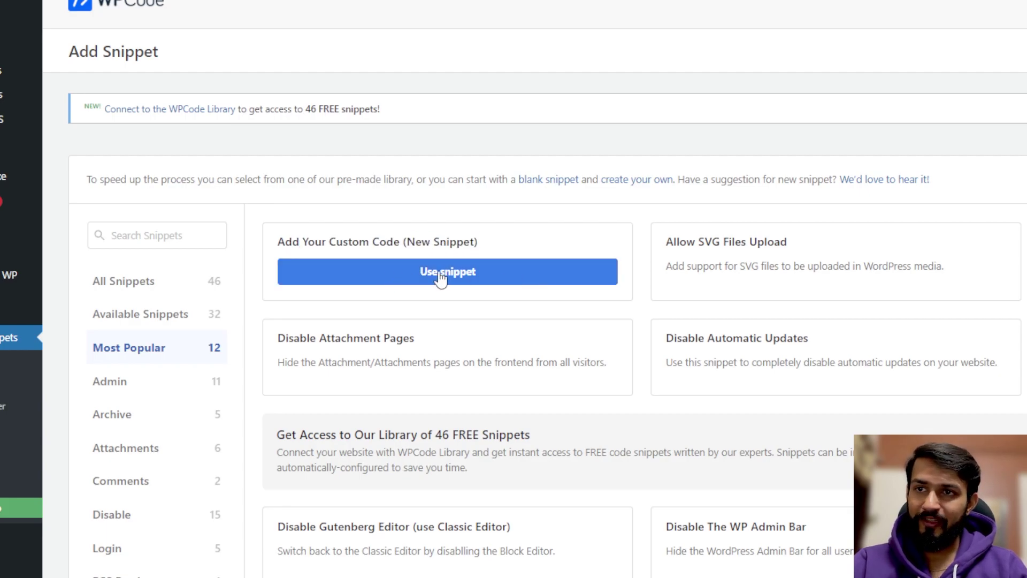
click(440, 274)
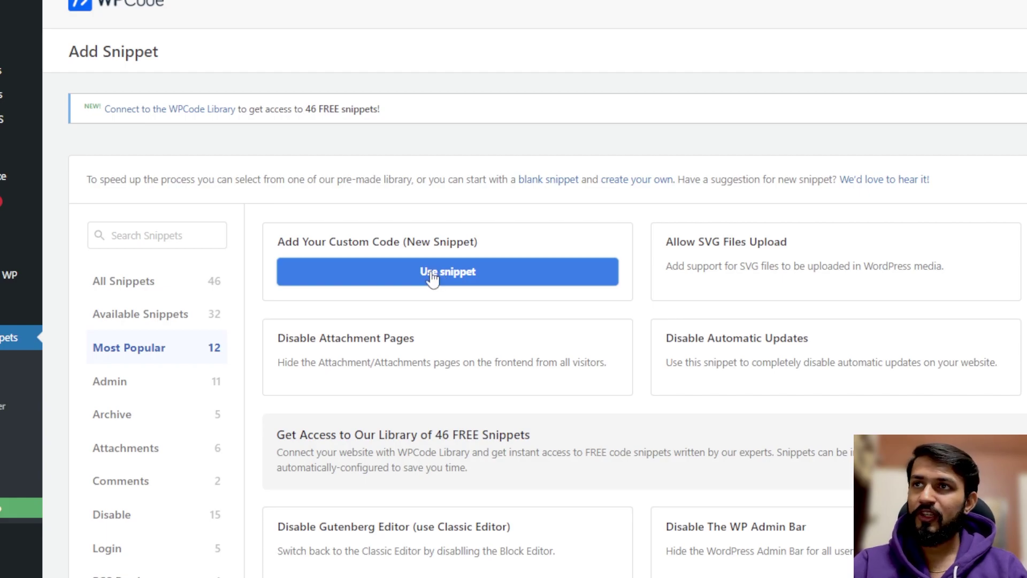
click(432, 277)
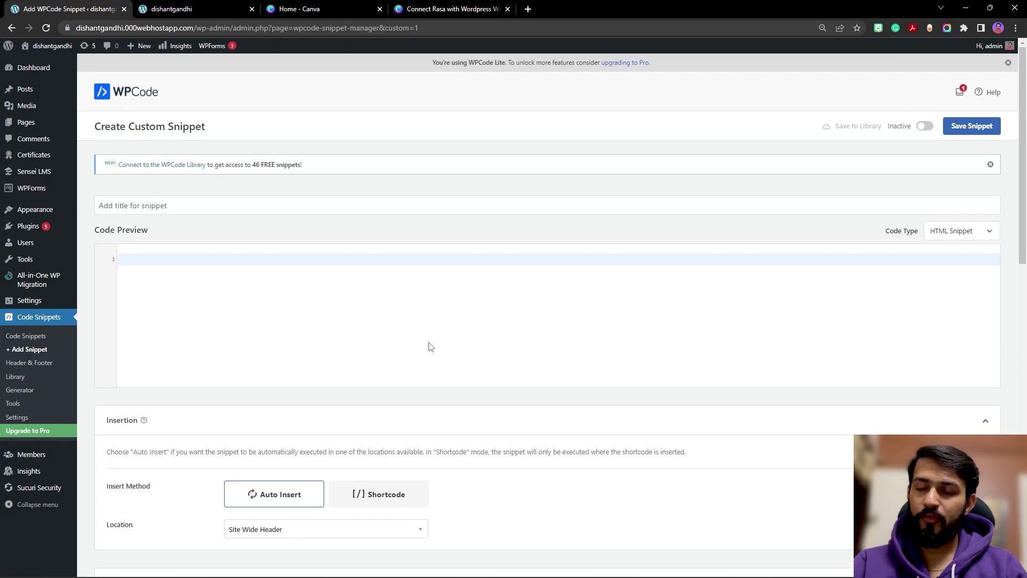
- Title the new custom snippet "Rasa chatbot" and place the cursor in its empty code area
click(220, 210)
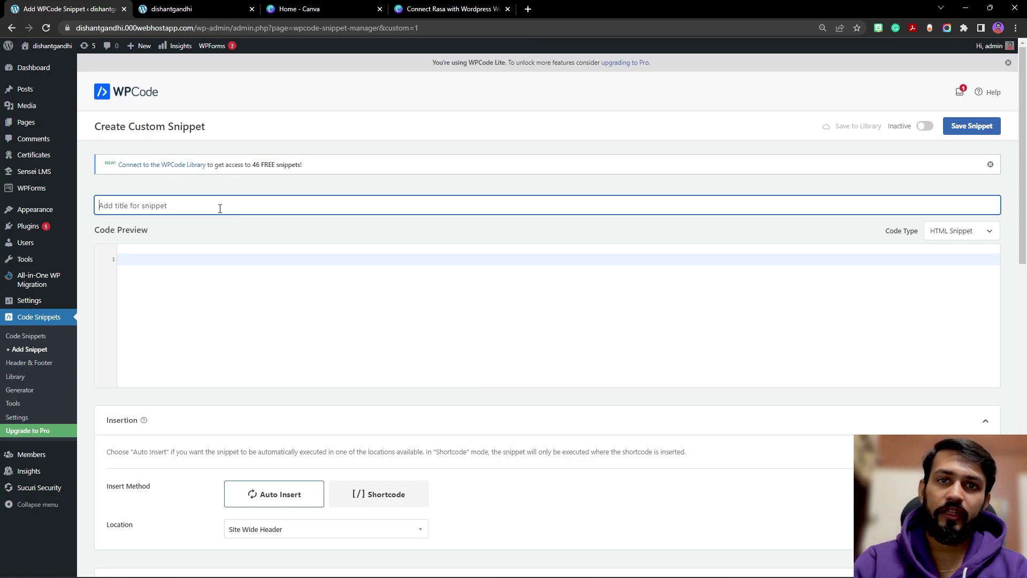
text(Rasa chatbo)
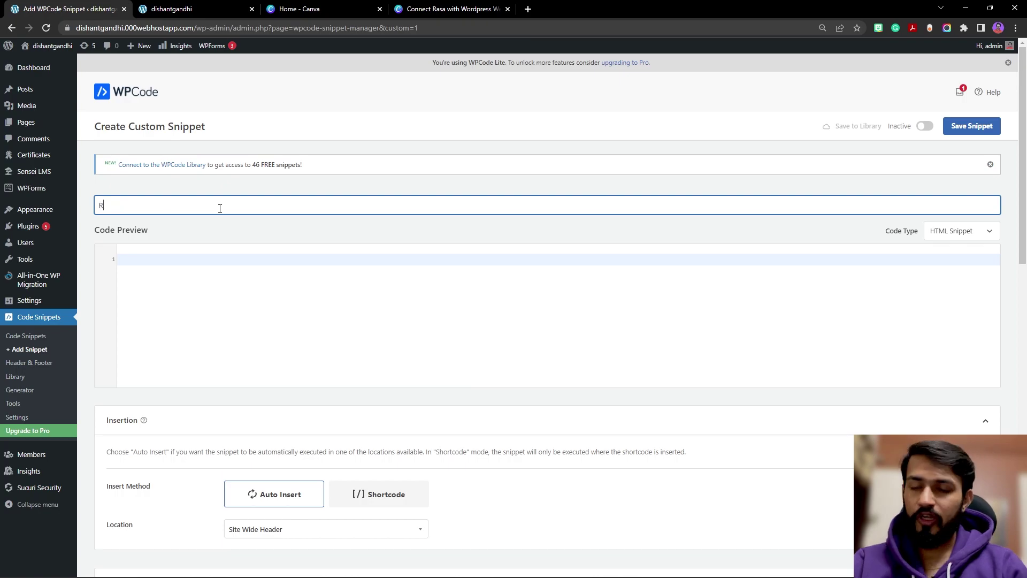
text(tbot)
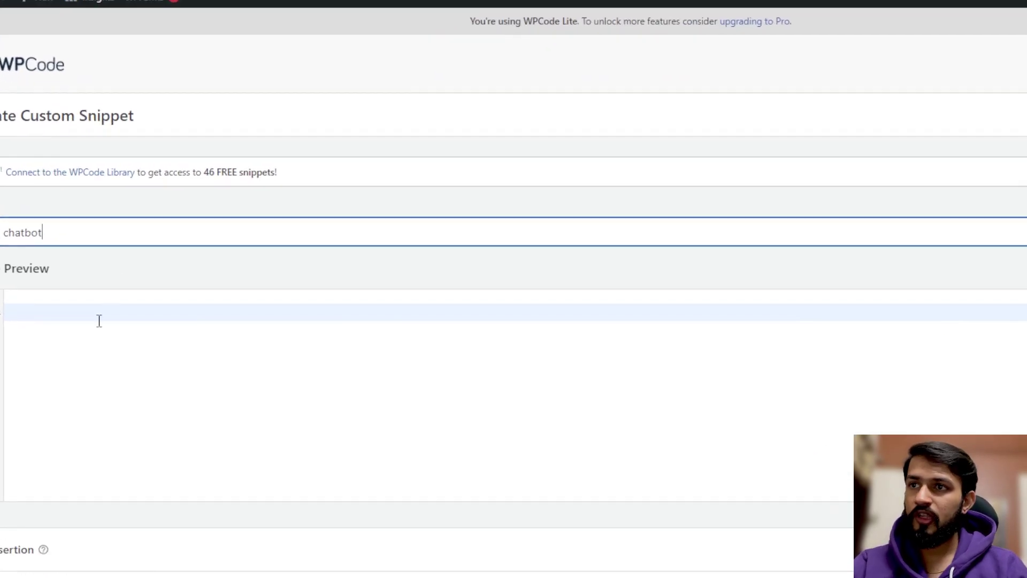
click(168, 262)
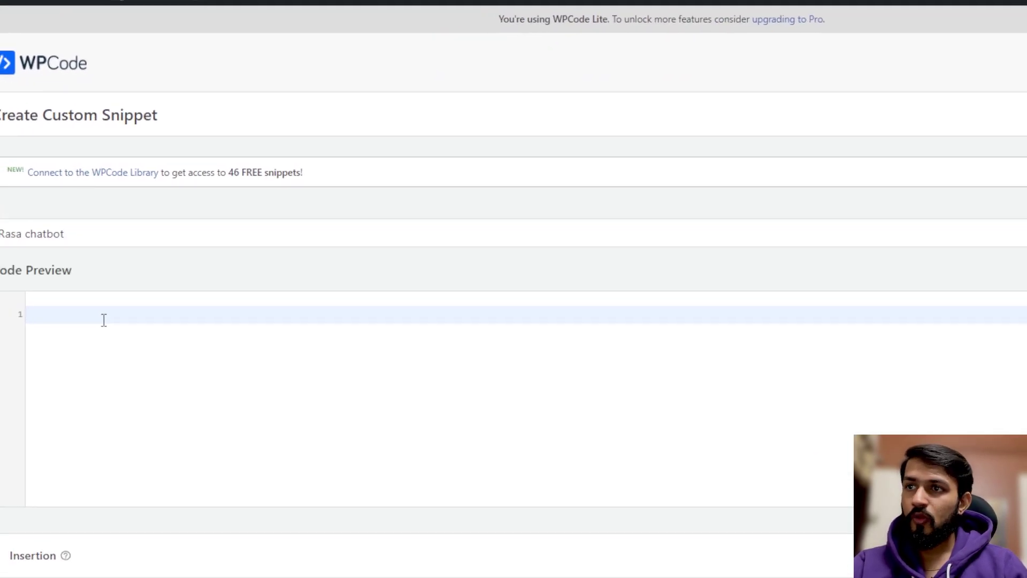
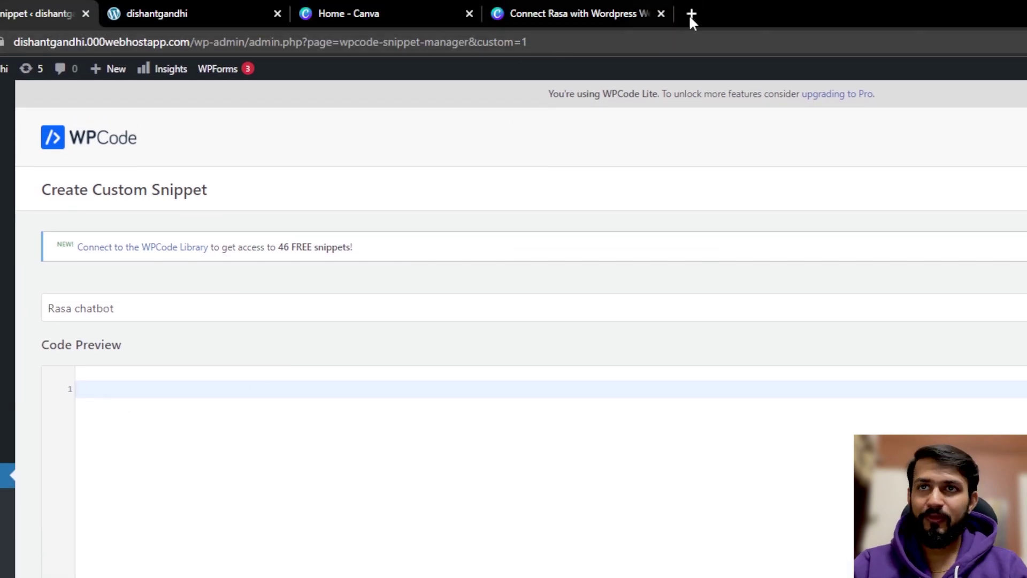
- Open the botfront/rasa-webchat GitHub repository in a new browser tab and find the script tag usage code in its README
click(689, 13)
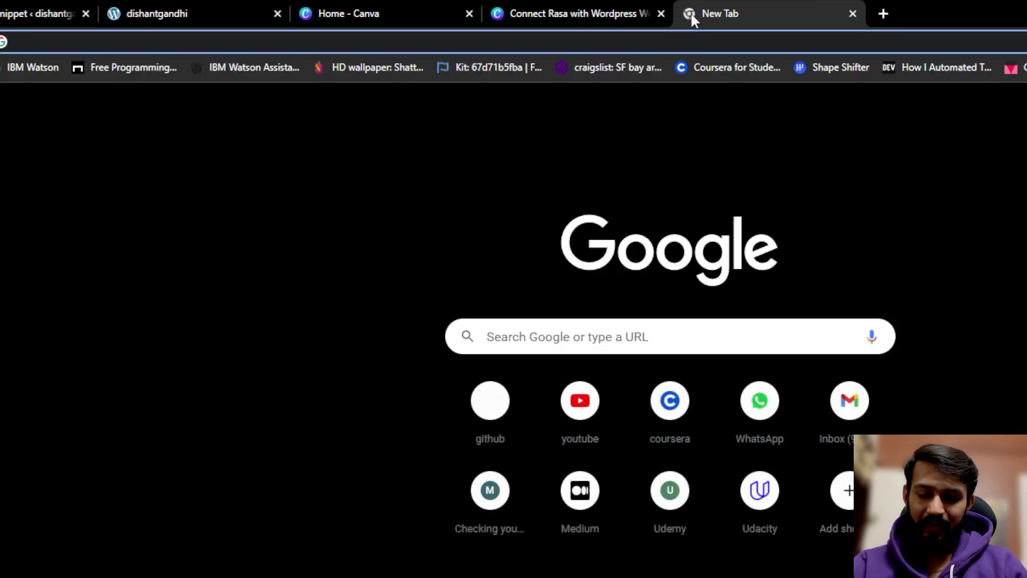
text(botf)
key(Return)
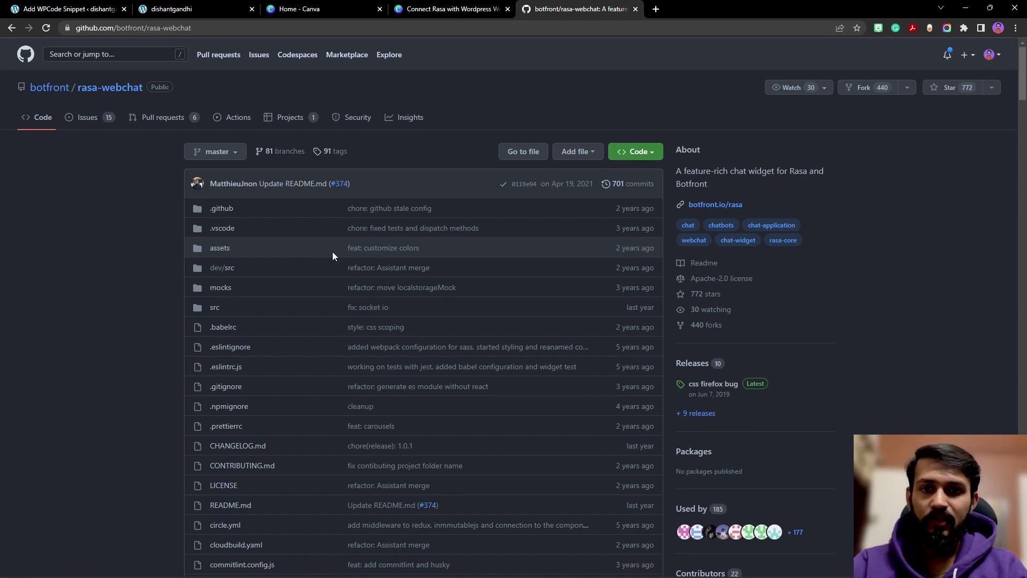
scroll(249, 256, down, 10)
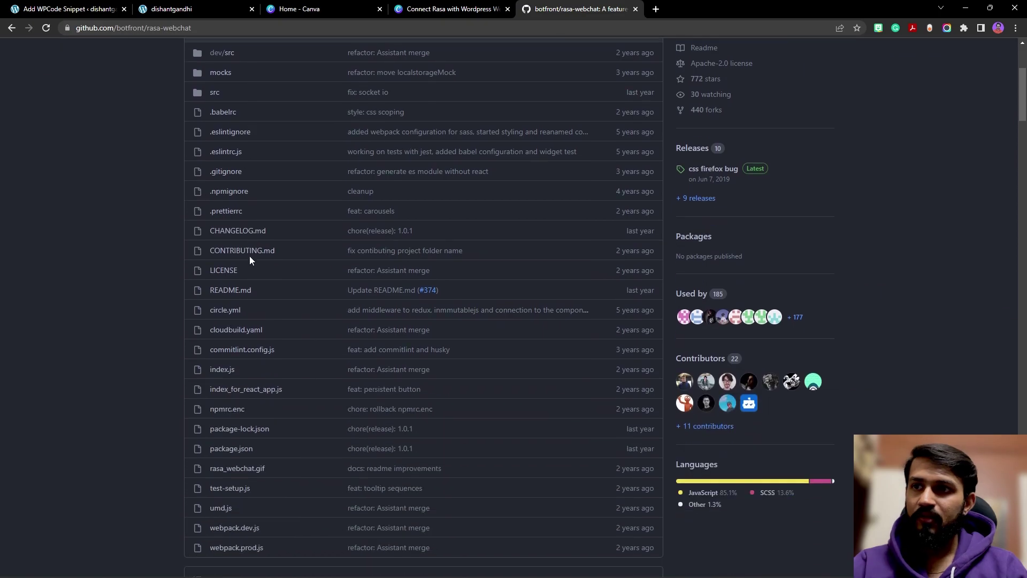
scroll(399, 290, down, 15)
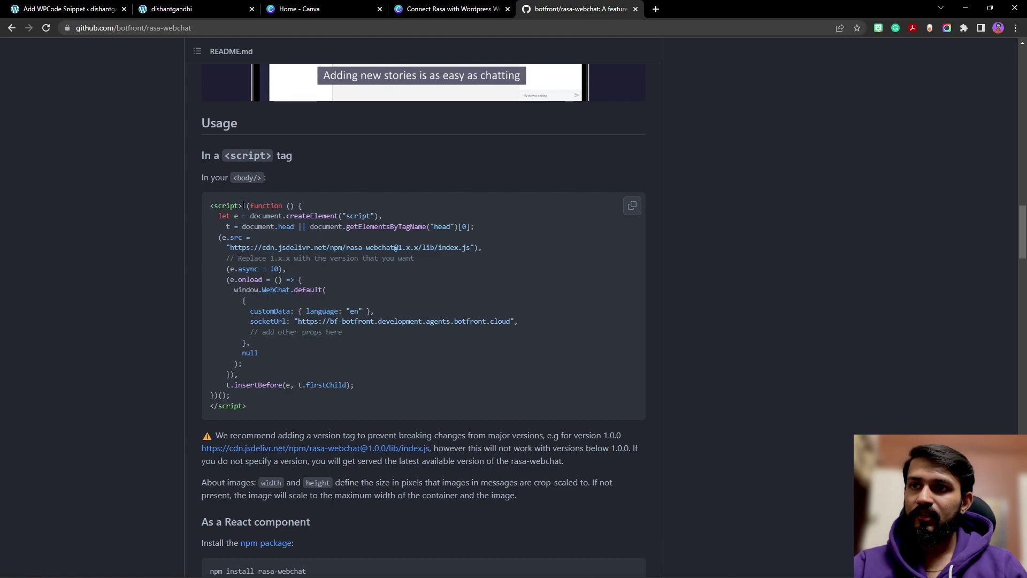
- Copy the README's webchat function without its enclosing script tags and paste it into the Rasa chatbot snippet's code
click(70, 9)
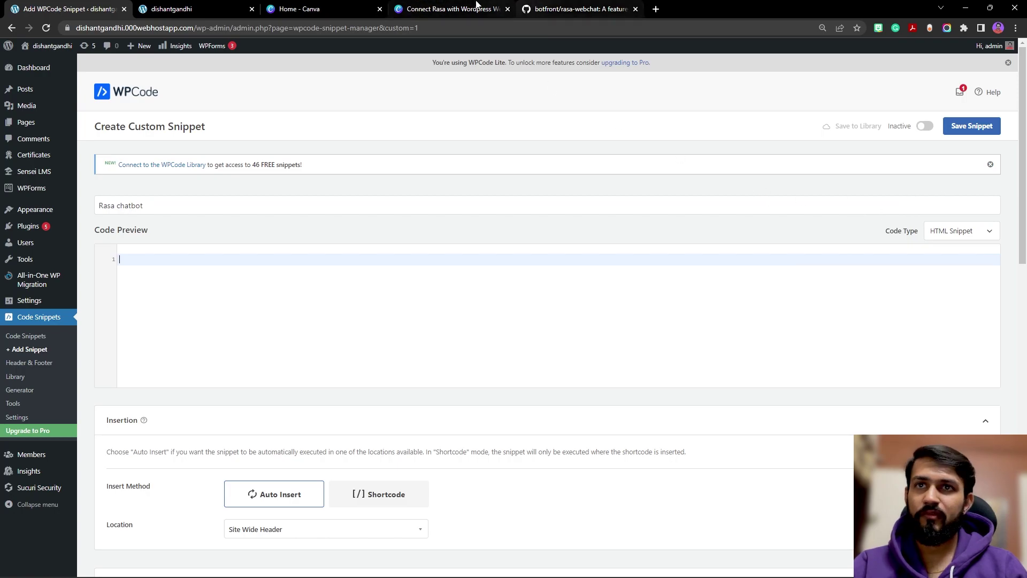
click(593, 8)
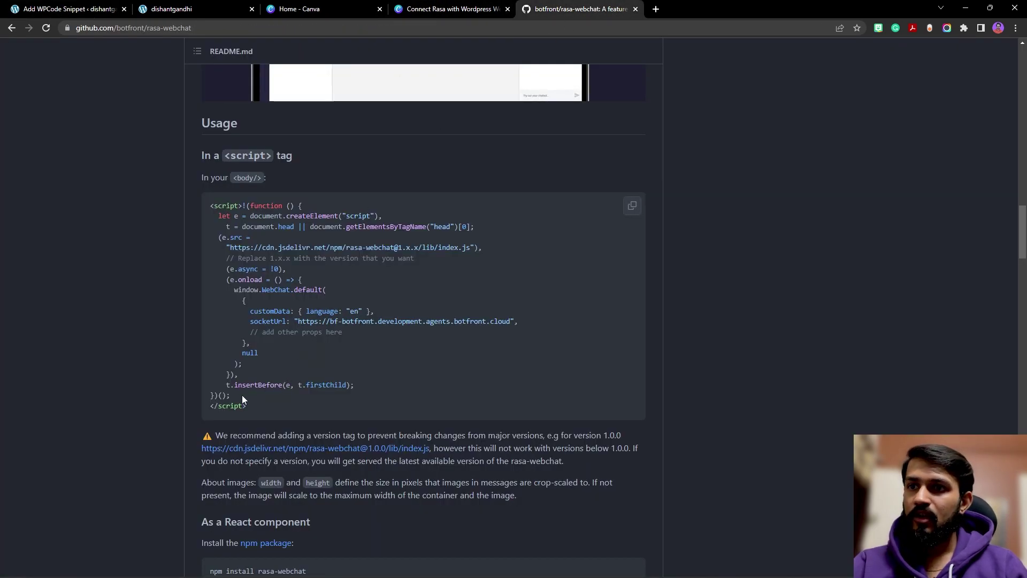
drag(234, 396, 242, 200)
key(ctrl+c)
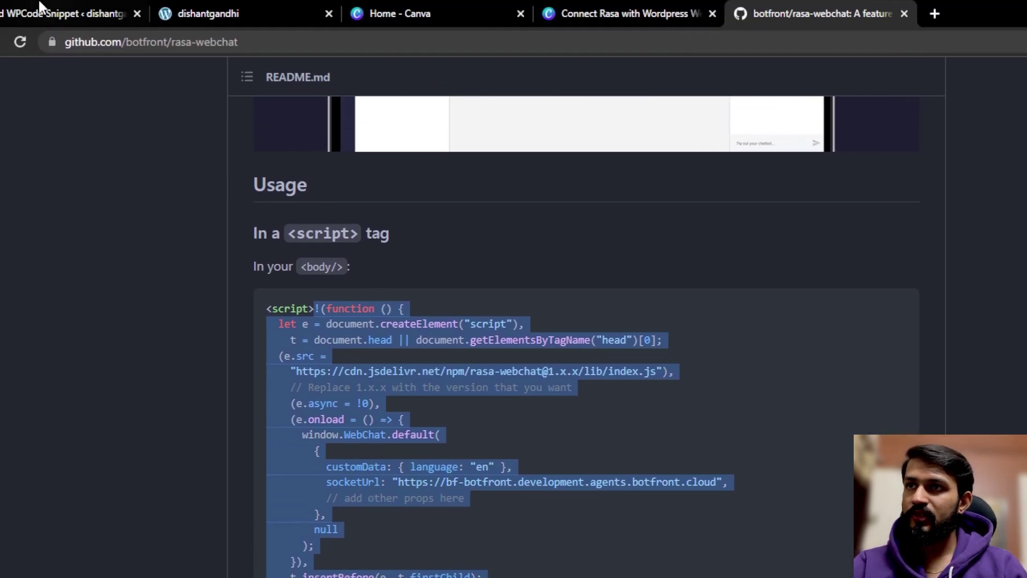
click(97, 13)
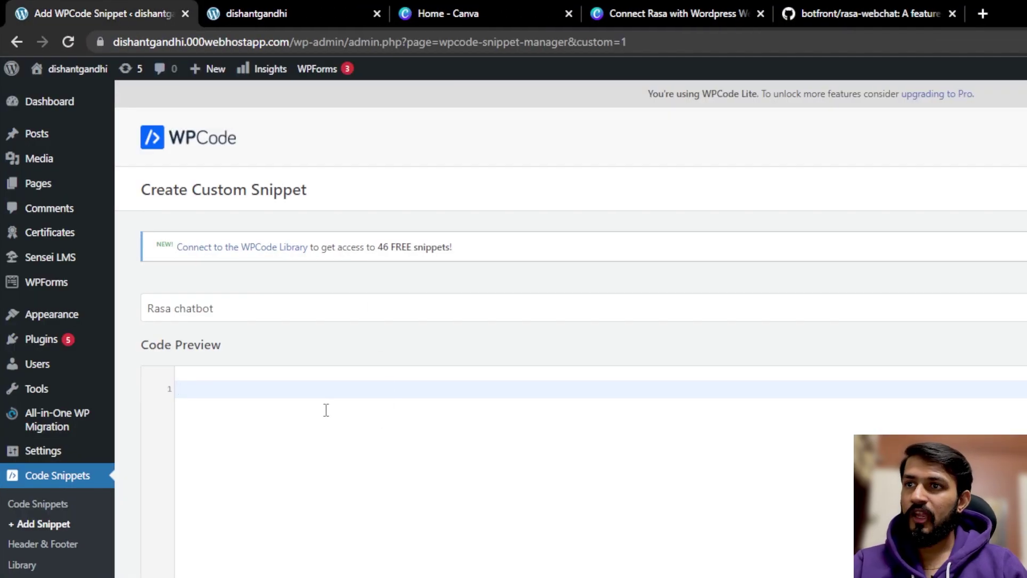
key(ctrl+v)
- Set the snippet's code type to JavaScript Snippet
scroll(339, 469, up, 1)
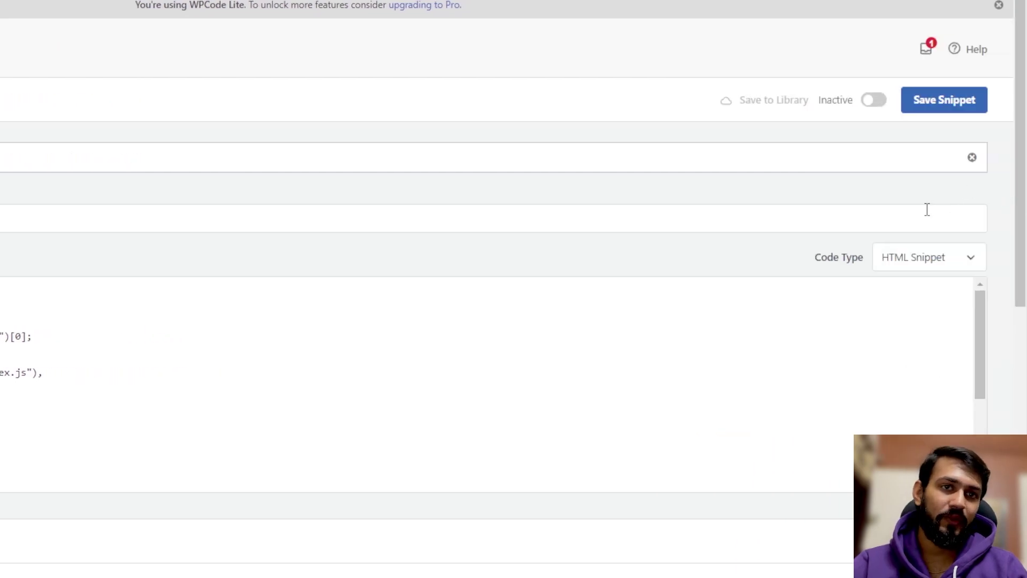
click(948, 265)
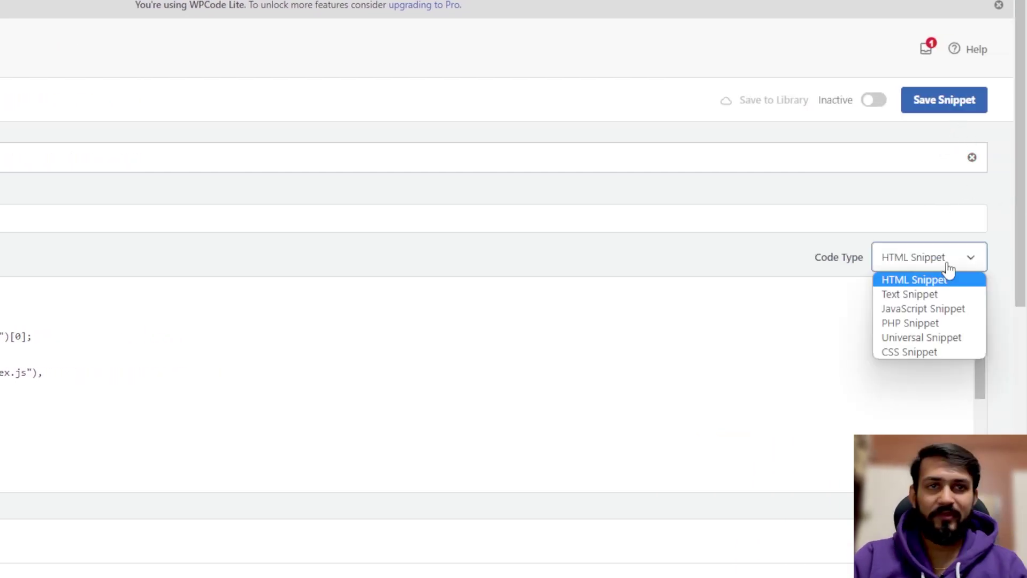
click(952, 312)
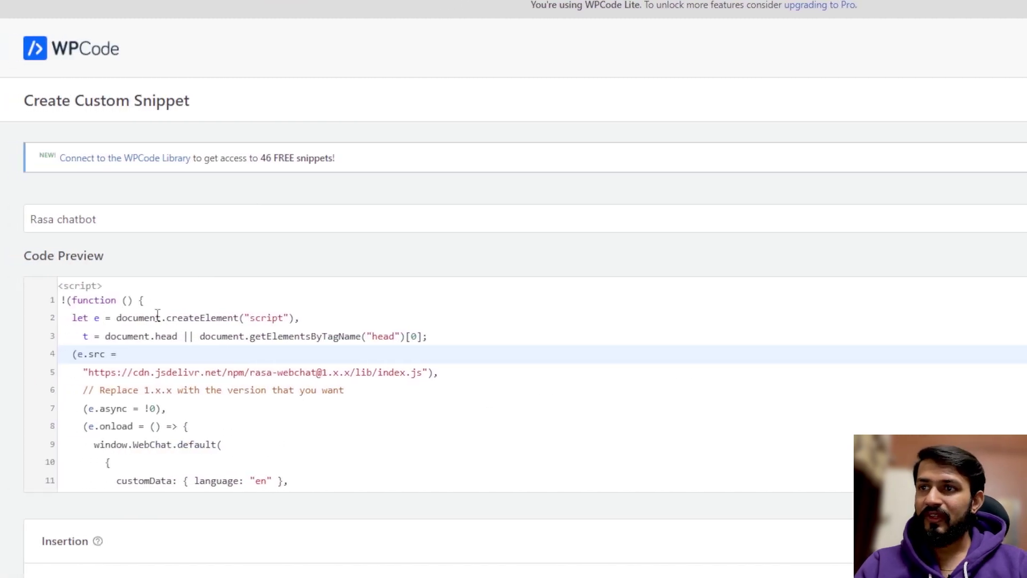
scroll(187, 353, down, 3)
scroll(188, 354, up, 3)
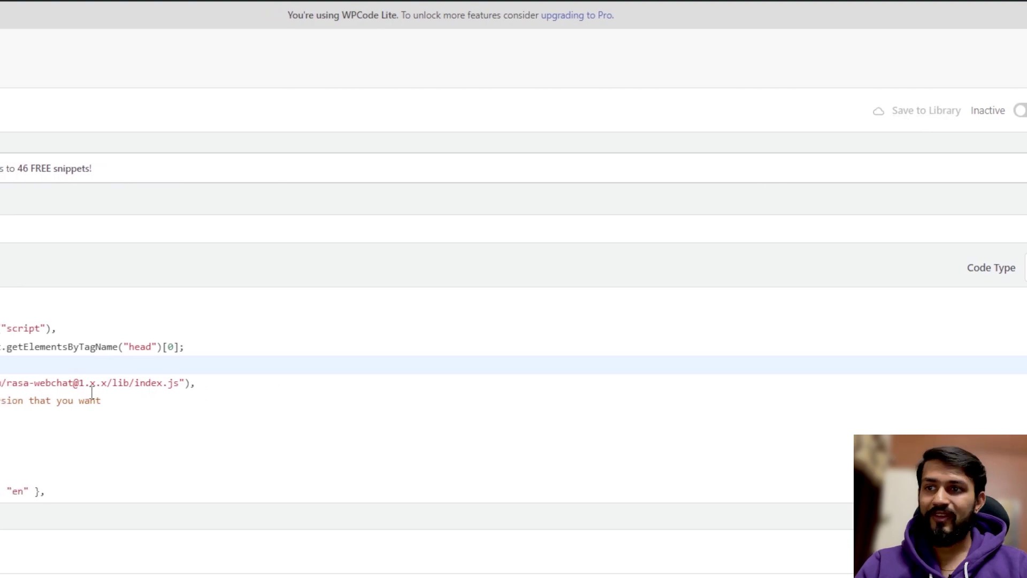
scroll(126, 404, down, 5)
scroll(121, 404, up, 2)
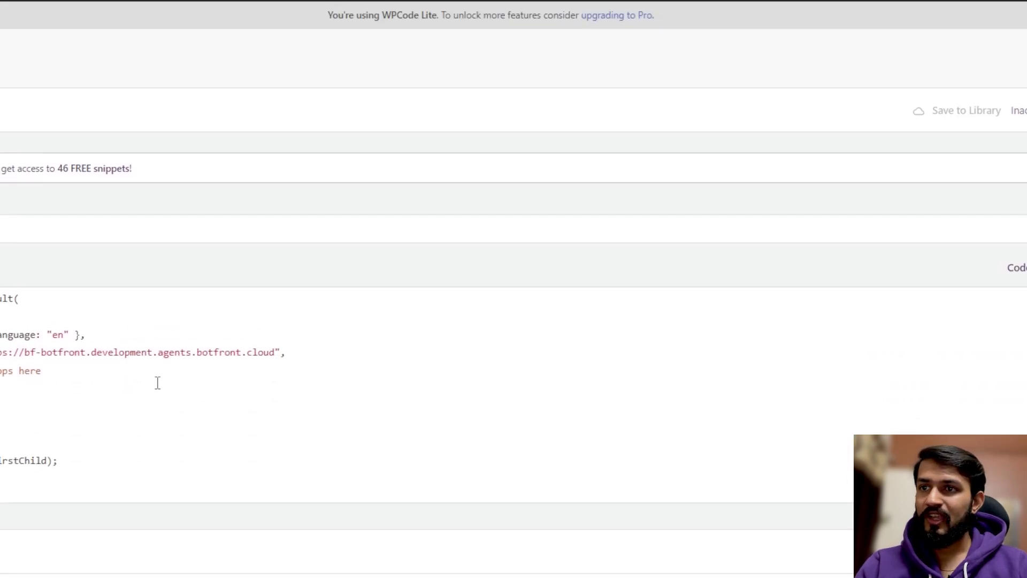
drag(279, 358, 0, 356)
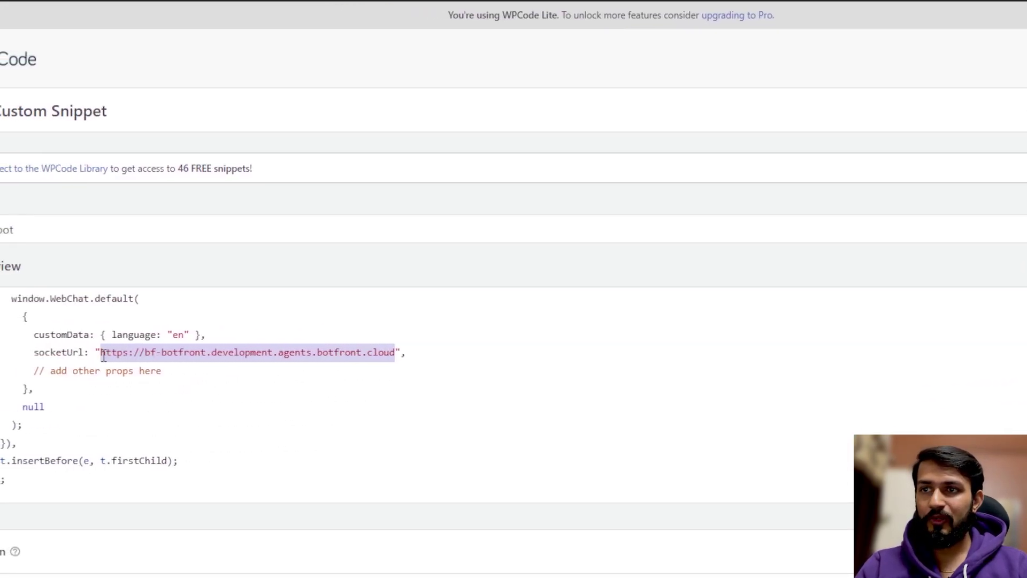
click(340, 351)
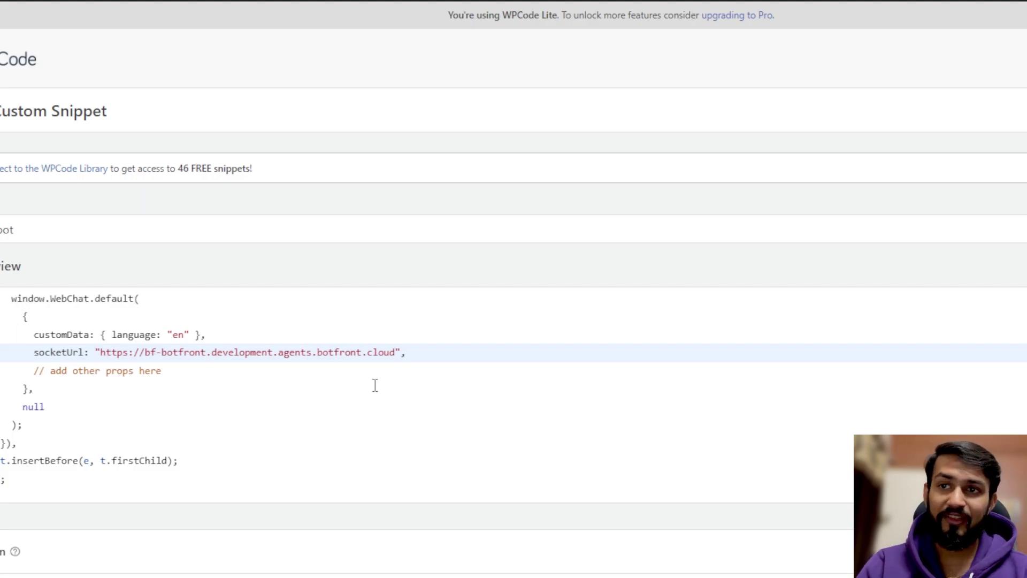
drag(395, 352, 101, 348)
text(http:)
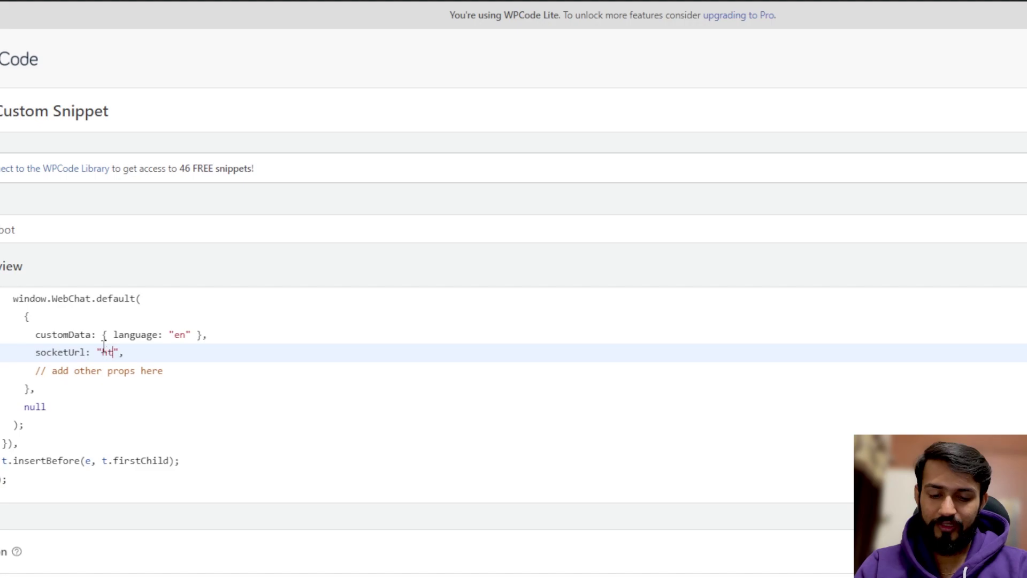
text(//localho)
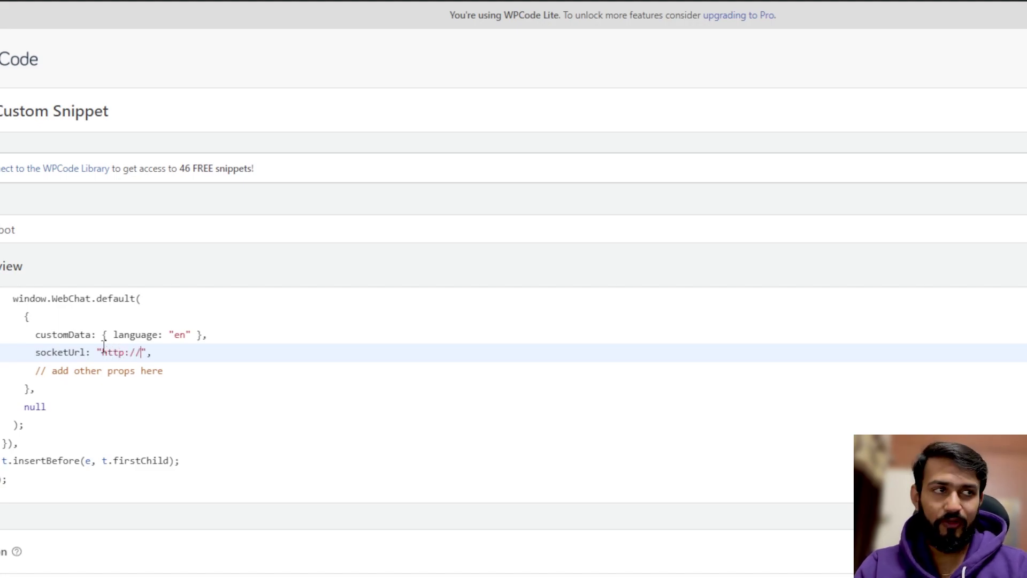
text(st:)
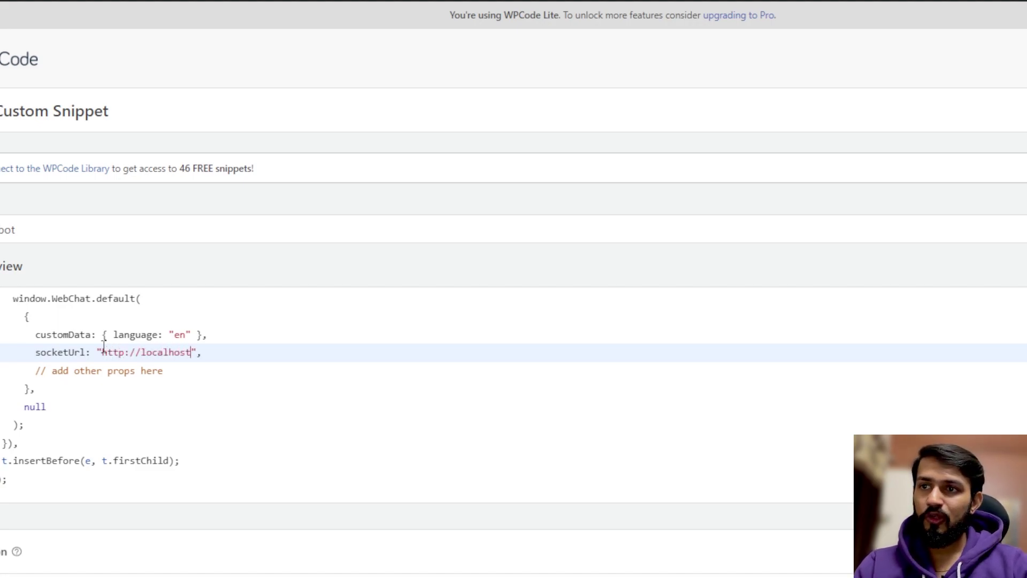
text(5005)
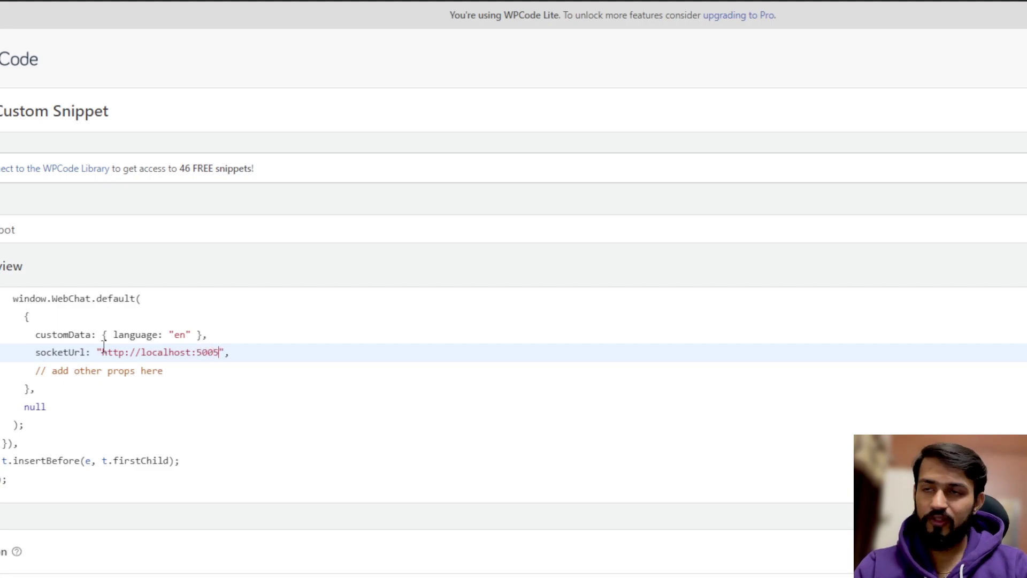
text(/)
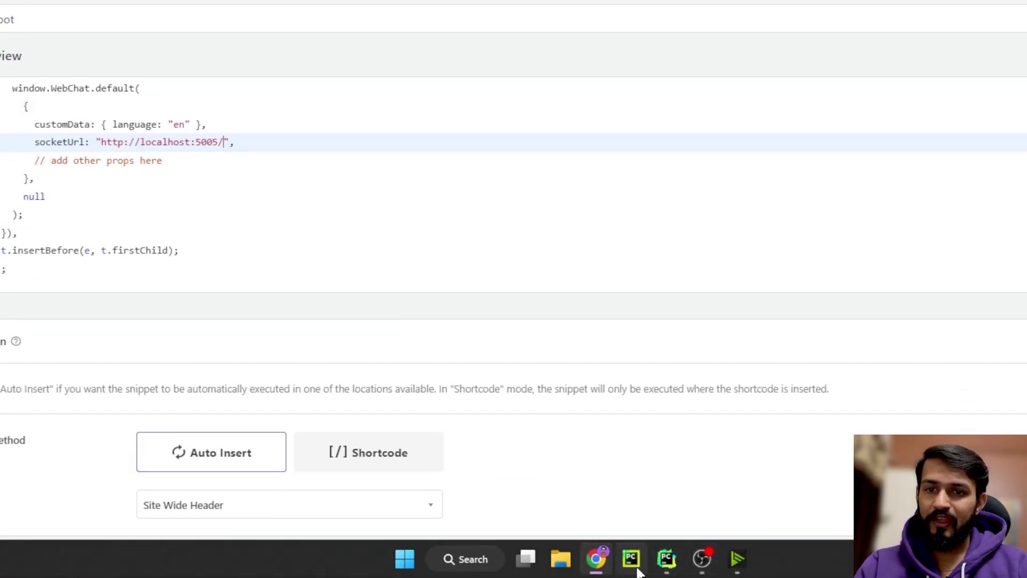
- Switch to PyCharm and review the socketio block with its message events and session persistence in credentials.yml
click(666, 559)
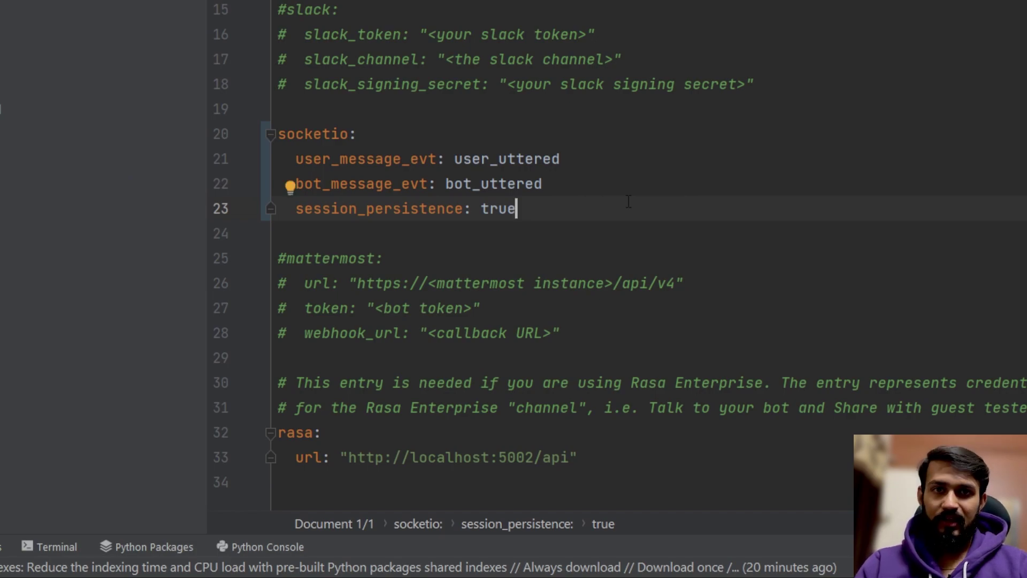
drag(623, 201, 220, 120)
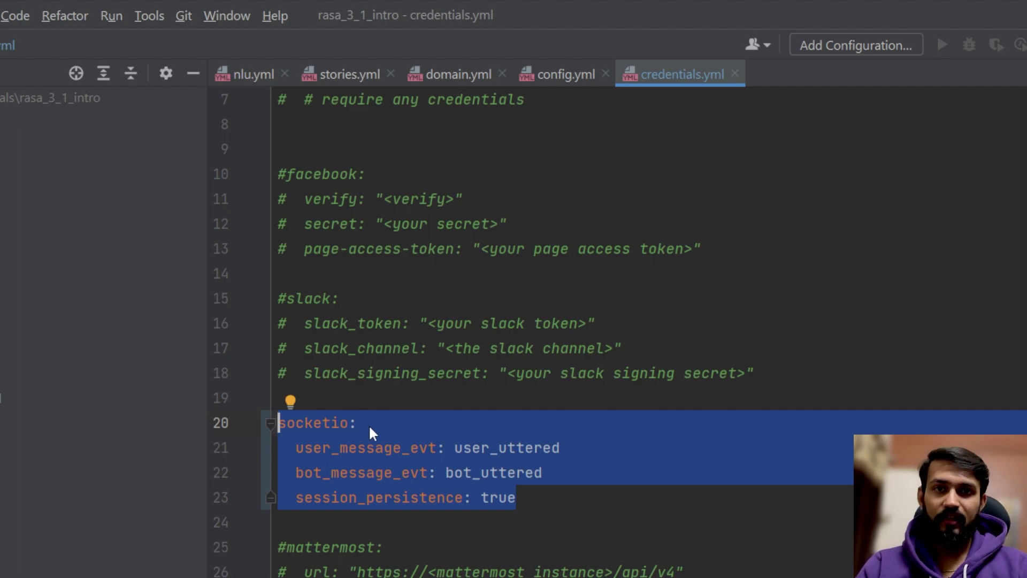
click(516, 498)
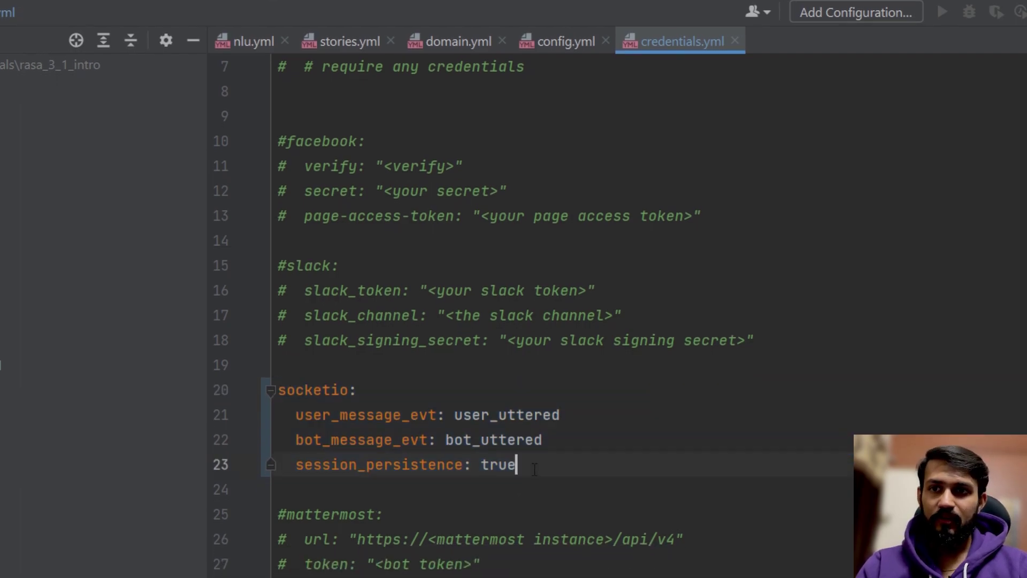
drag(516, 497, 272, 430)
click(622, 438)
- Open the project's terminal and activate the rasa_env conda environment
key(alt+F12)
text(c)
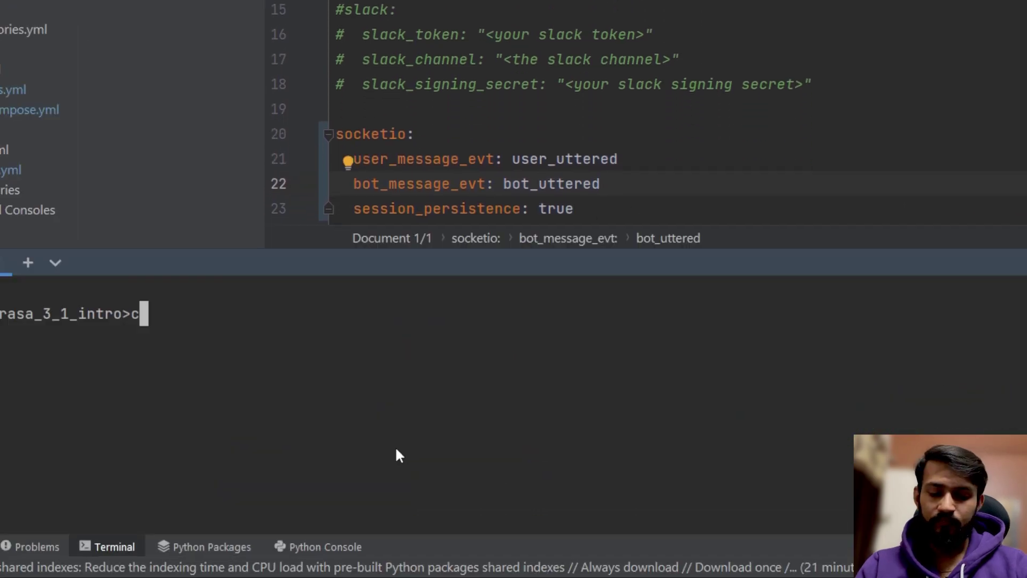
text(onda activaet)
key(BackSpace)
key(BackSpace)
text(te )
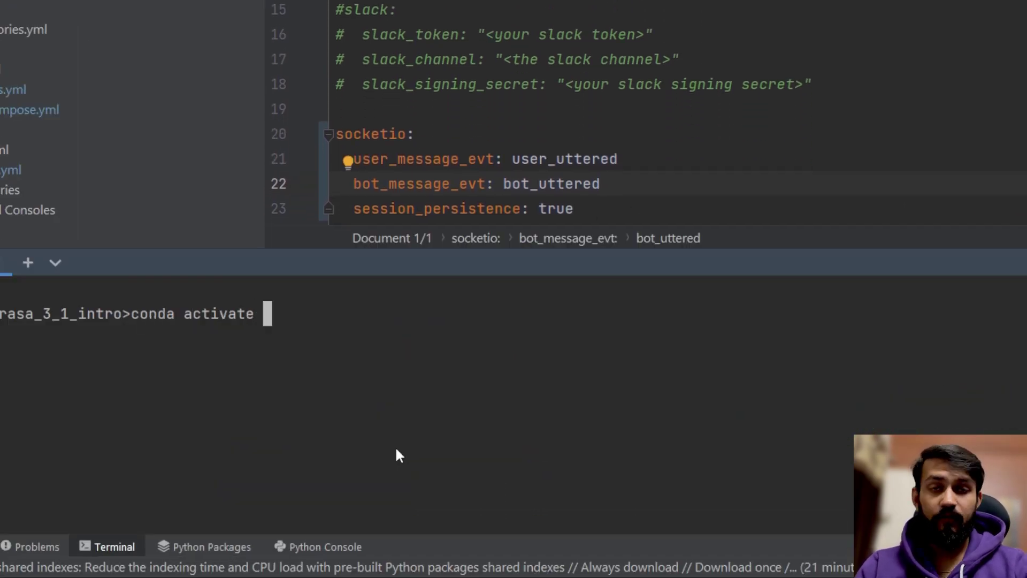
text(rasa)
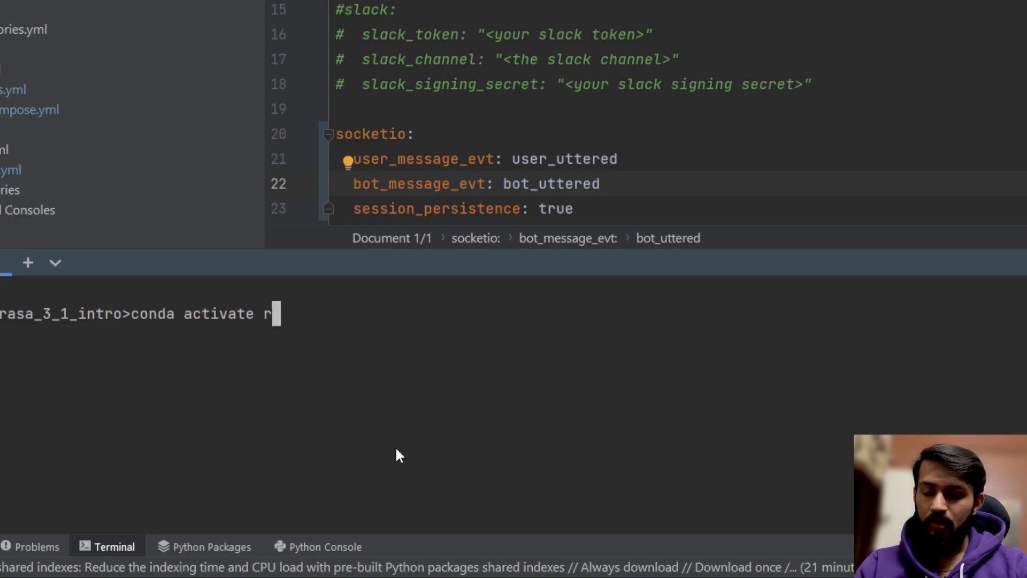
text(_ev)
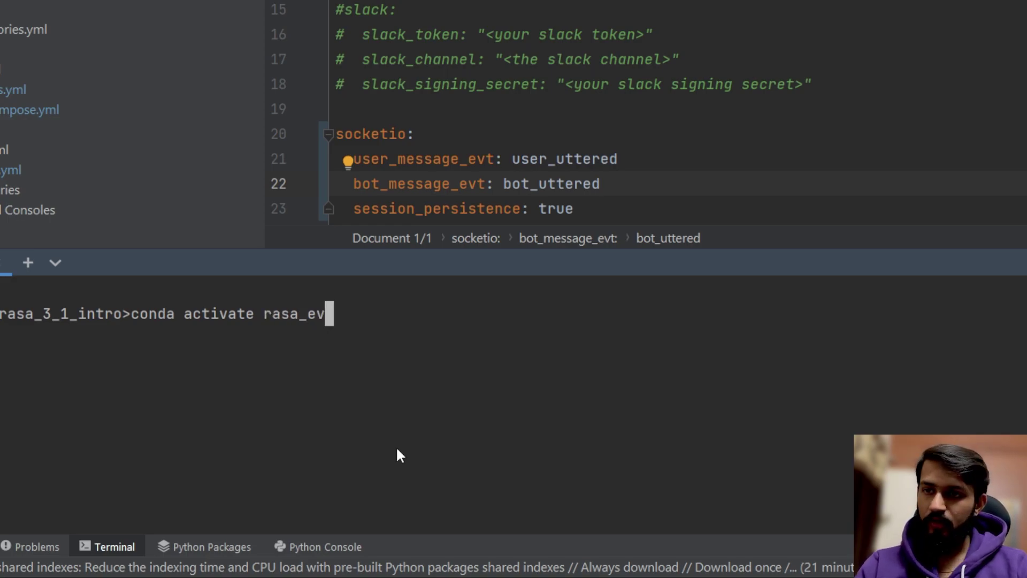
key(Return)
key(Up)
key(Left)
text(n)
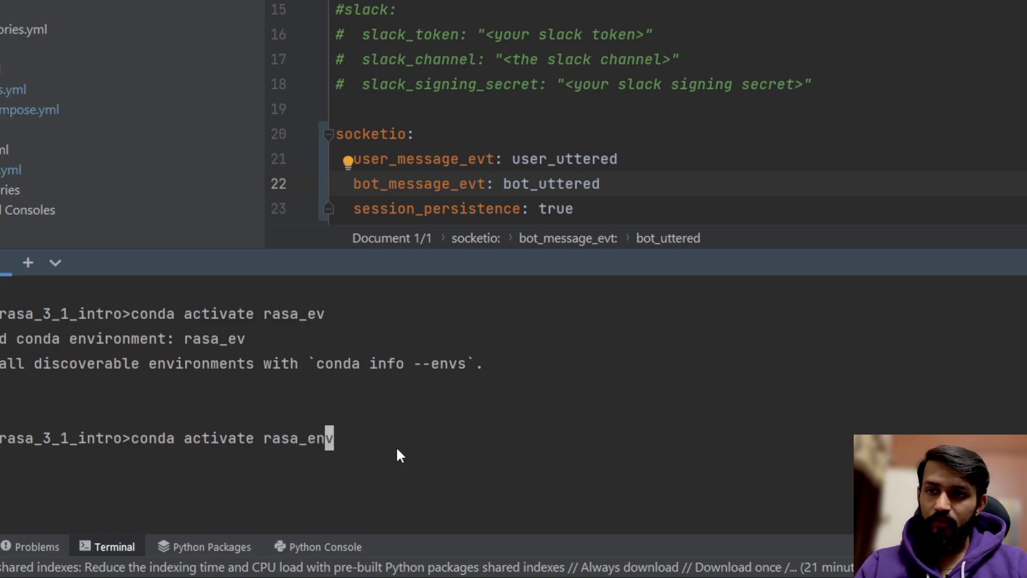
key(Return)
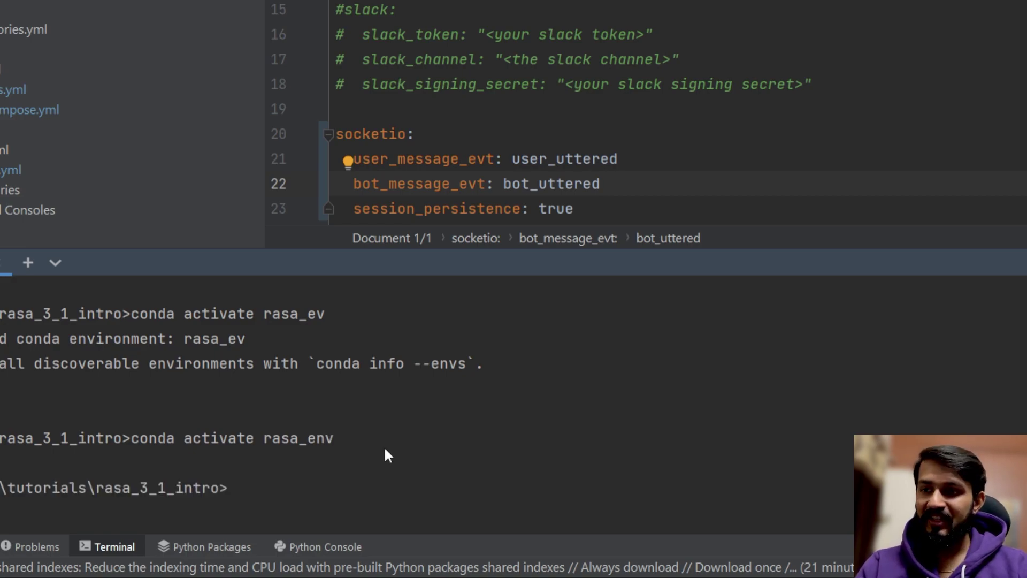
- Start the Rasa server from the project's terminal with rasa run --enable-api --cors "*" --debug
text(rasa )
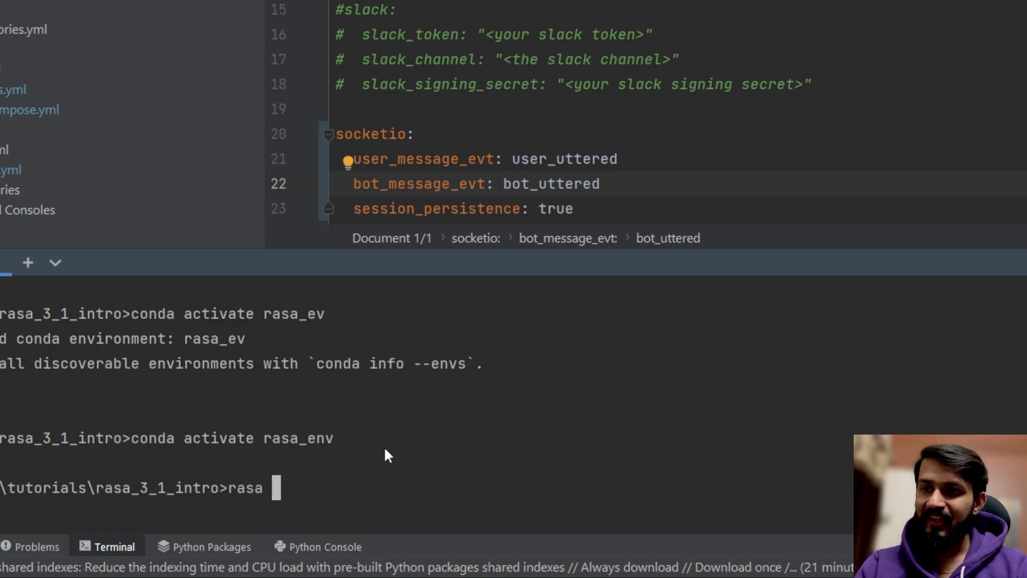
text(run --ena)
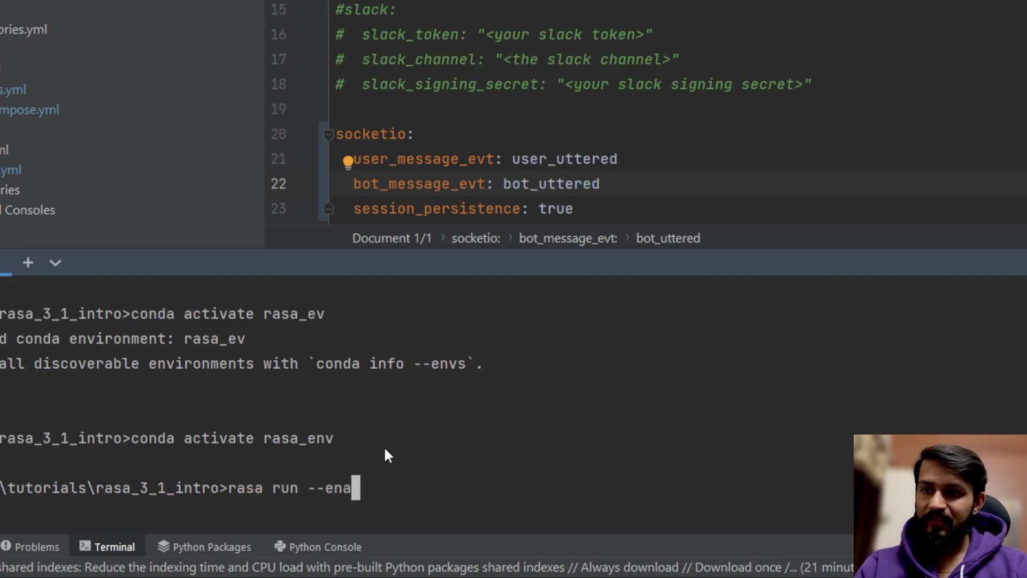
text(ble-api)
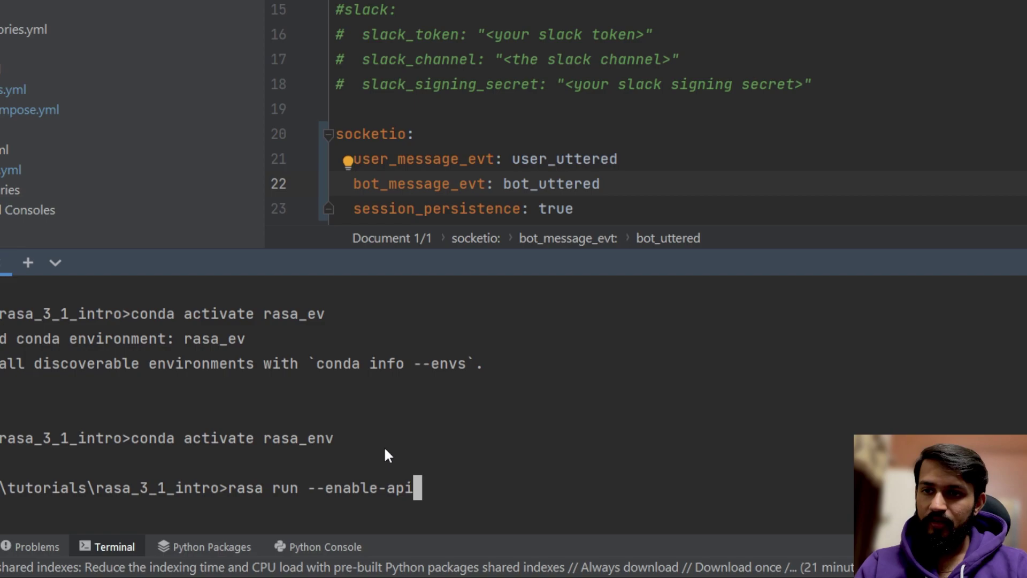
text( --cors "")
key(Left)
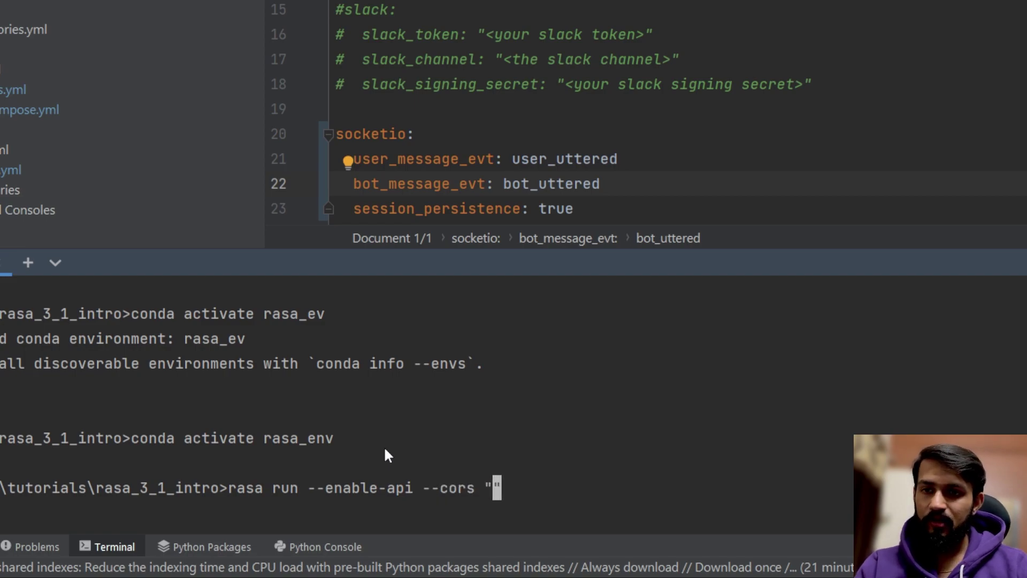
text(*)
key(Right)
text(-c)
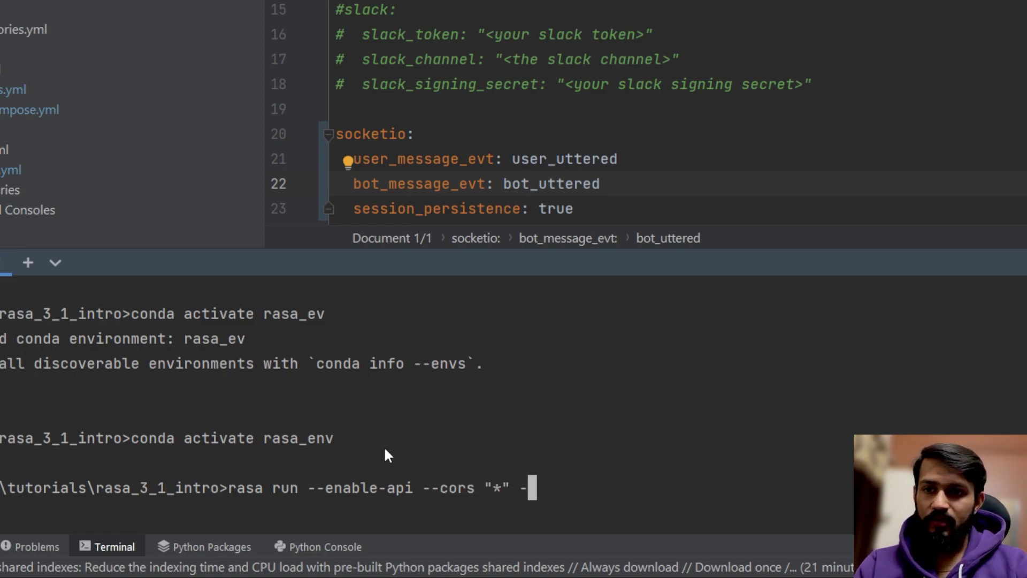
key(BackSpace)
text(-debug)
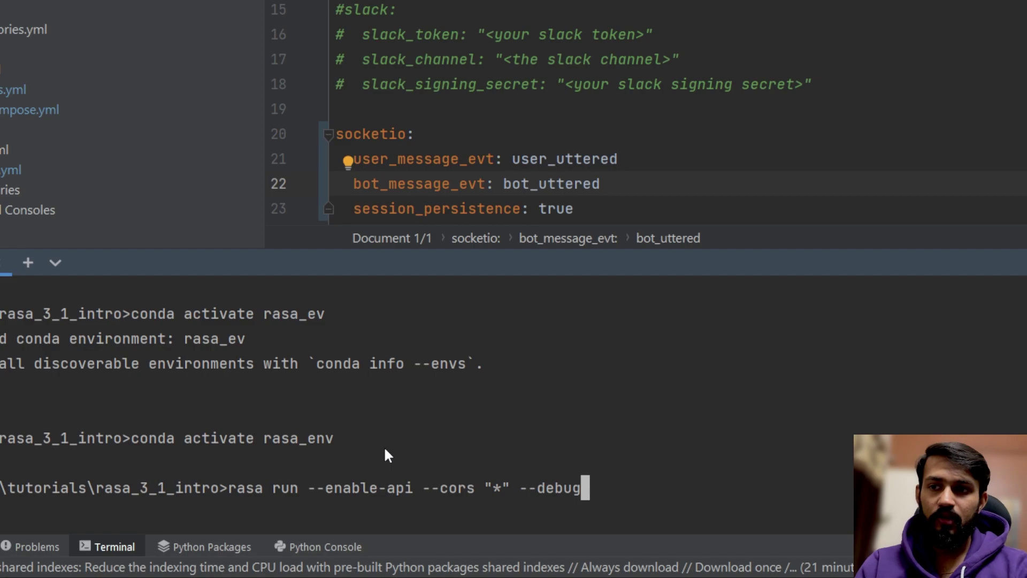
text(-p)
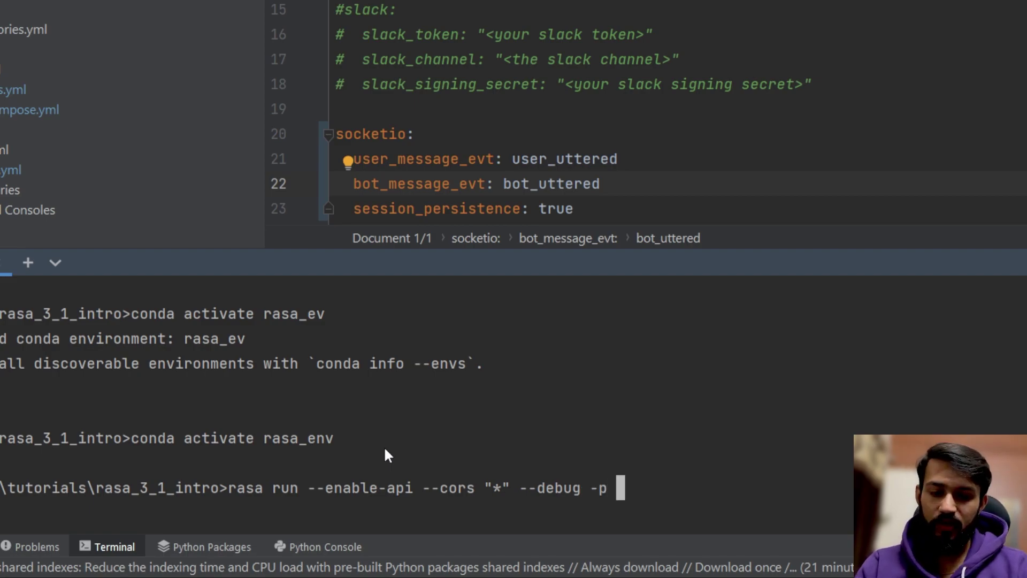
text( 80)
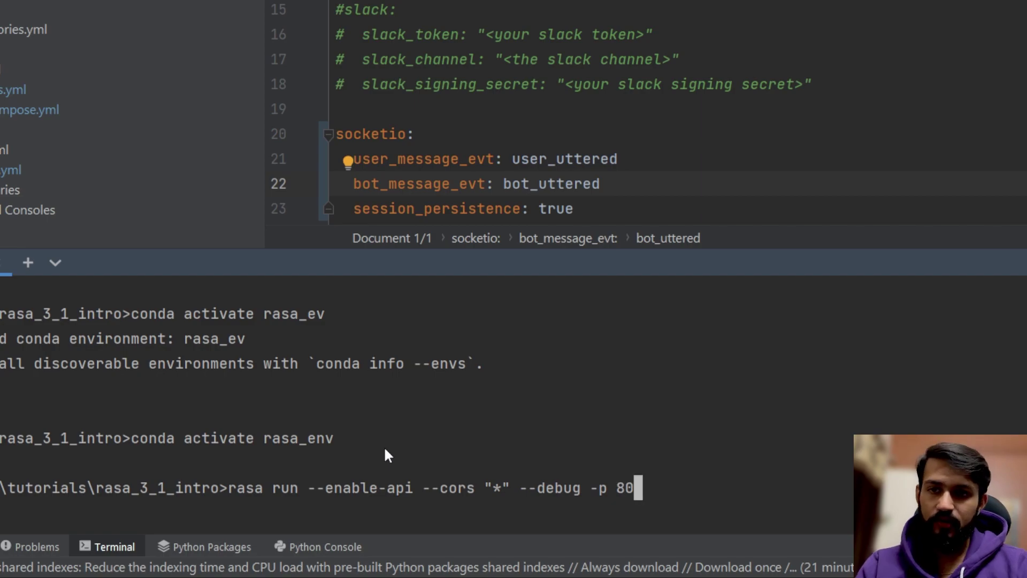
key(BackSpace)
key(BackSpace)
key(BackSpace)
key(BackSpace)
key(BackSpace)
key(BackSpace)
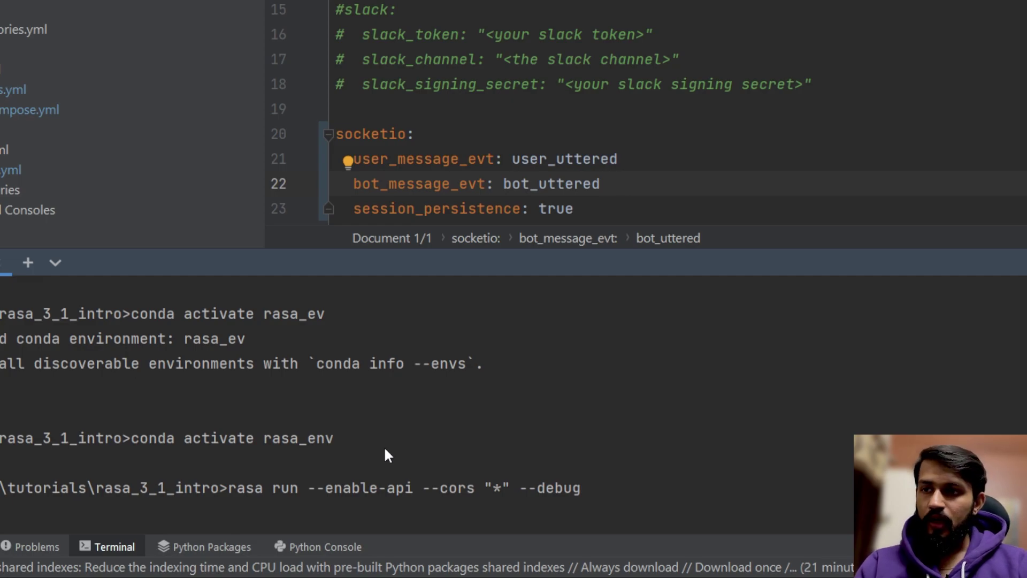
key(Return)
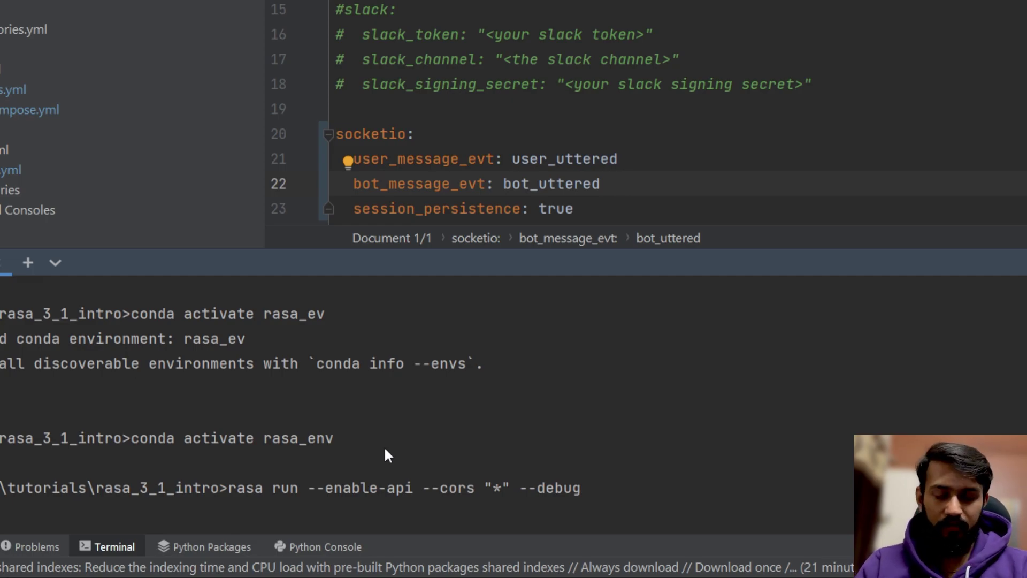
- Open Command Prompt and start a tunnel to the Rasa server's port with ngrok http 5005
key(super)
text(com)
key(Return)
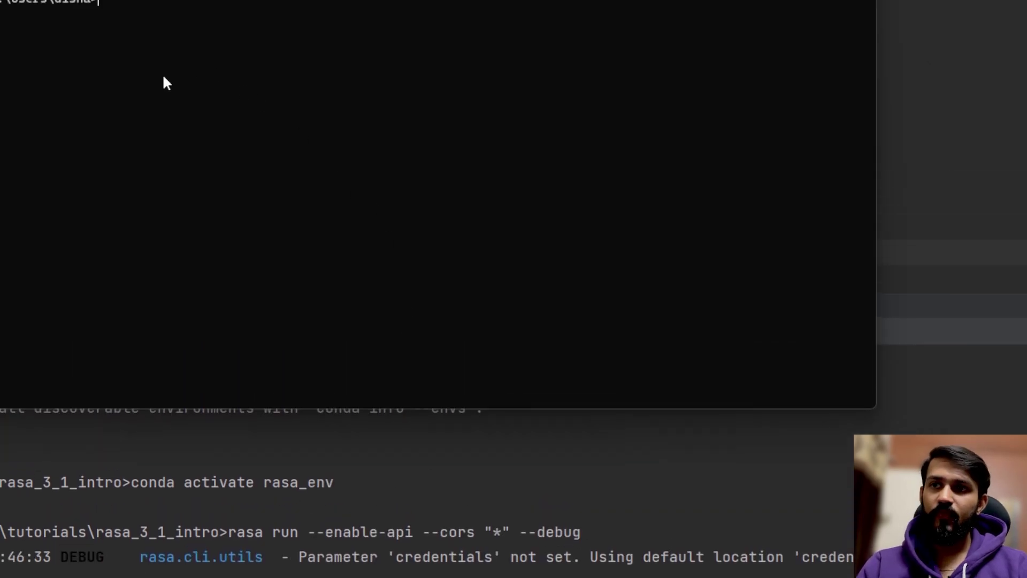
text(ngrok)
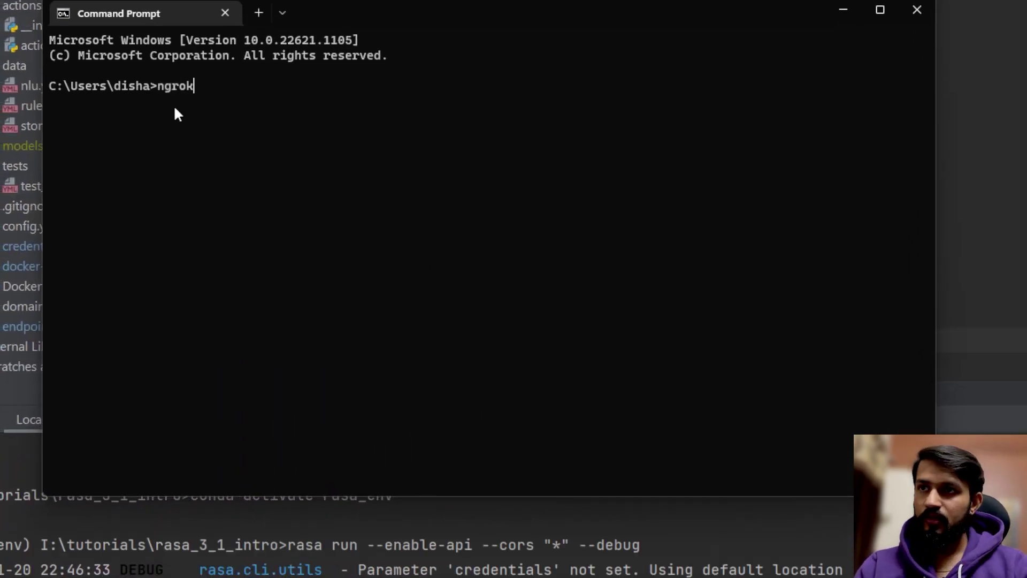
text( http 5005)
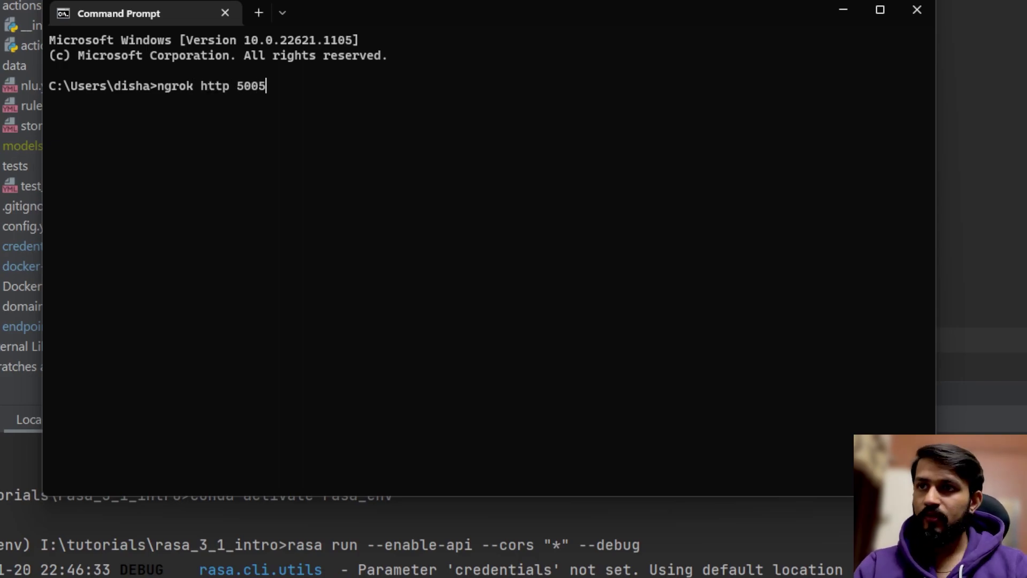
key(Return)
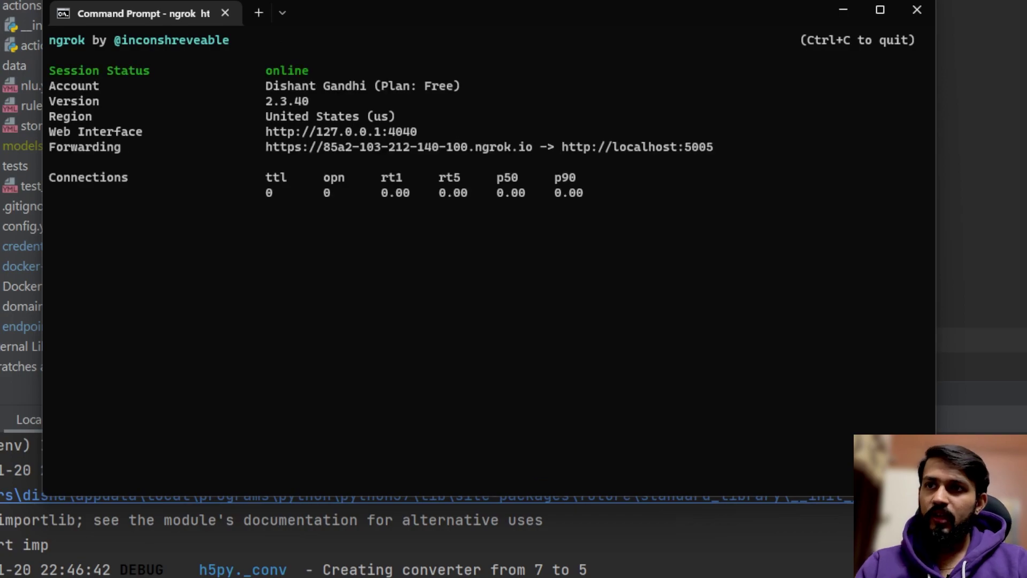
- Copy the HTTPS forwarding URL from the ngrok session output
drag(311, 137, 267, 137)
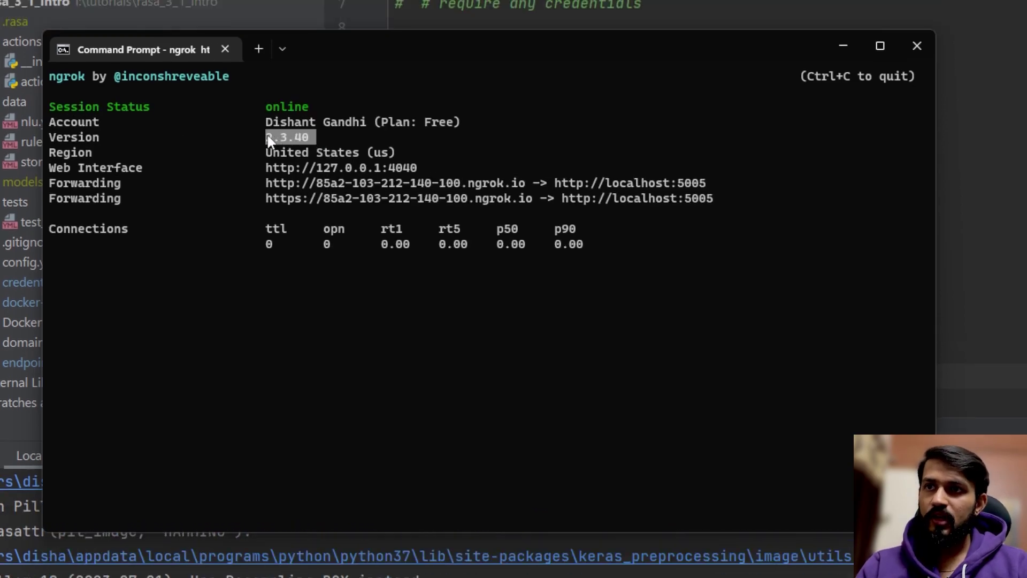
click(332, 135)
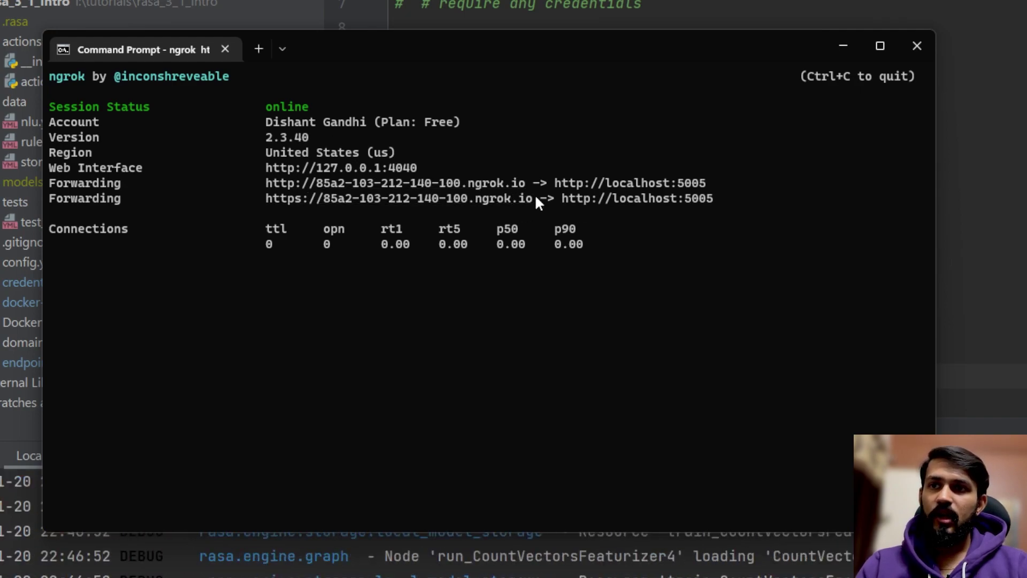
drag(536, 196, 285, 203)
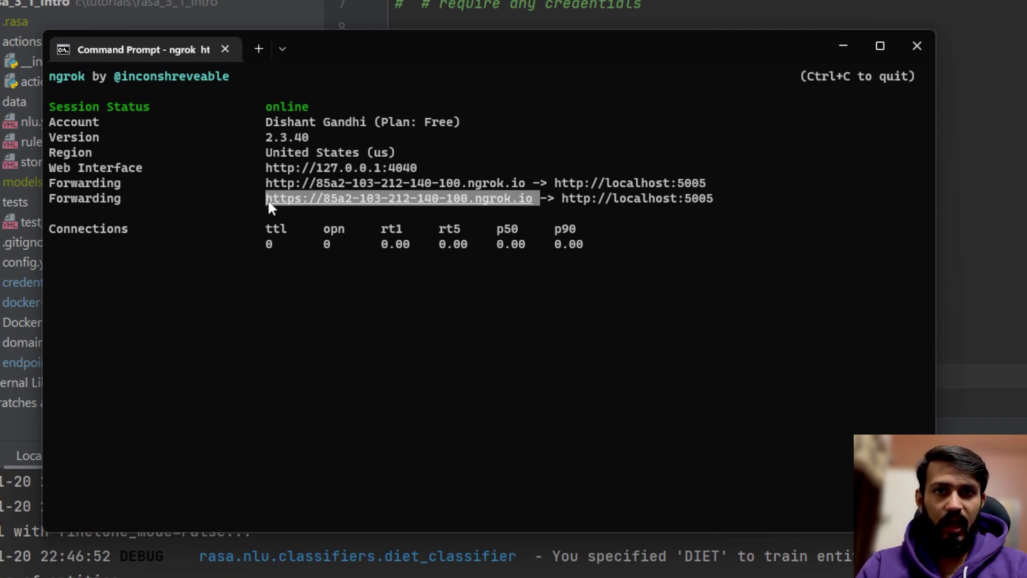
right_click(556, 212)
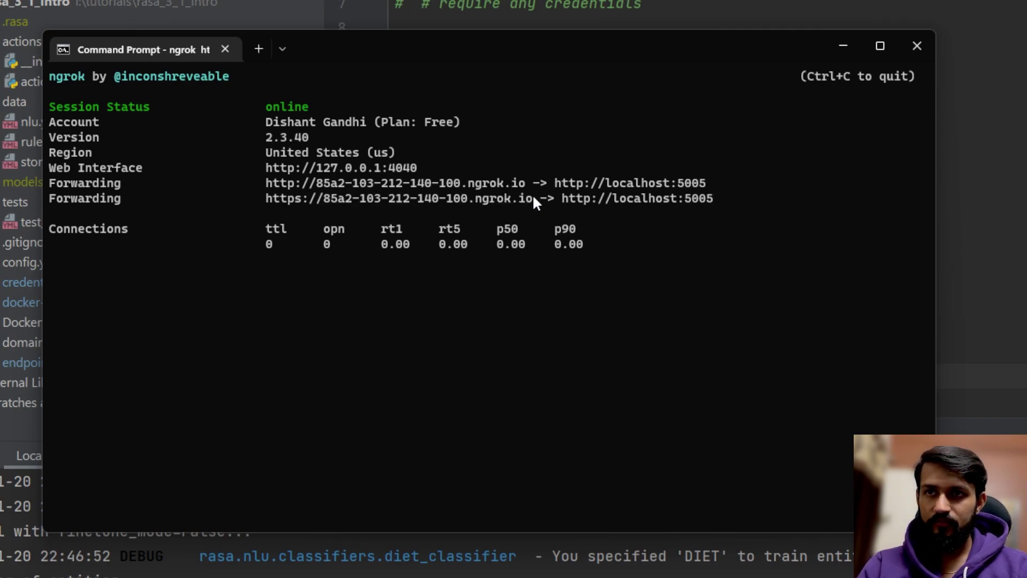
drag(533, 197, 265, 199)
right_click(463, 223)
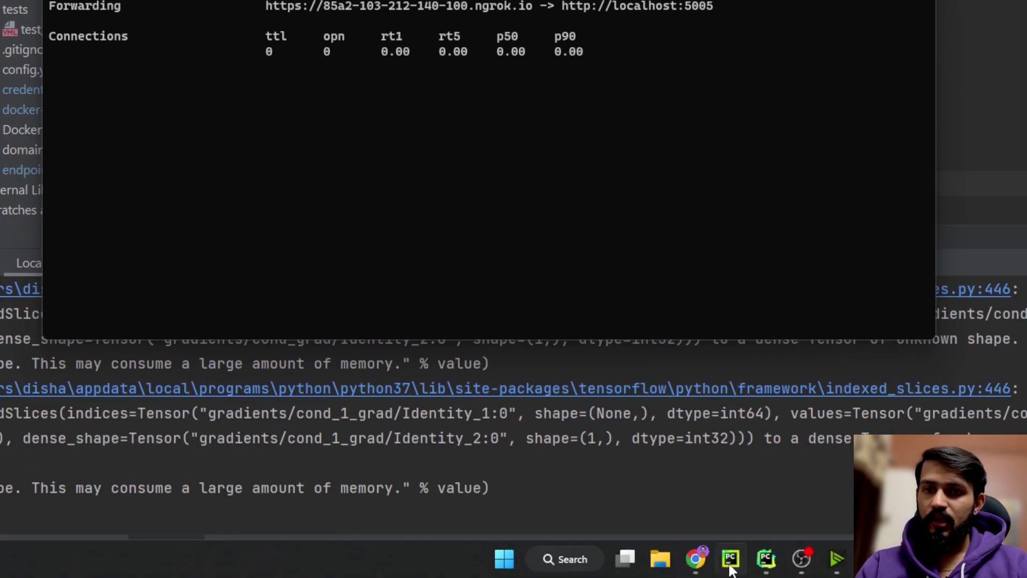
click(701, 559)
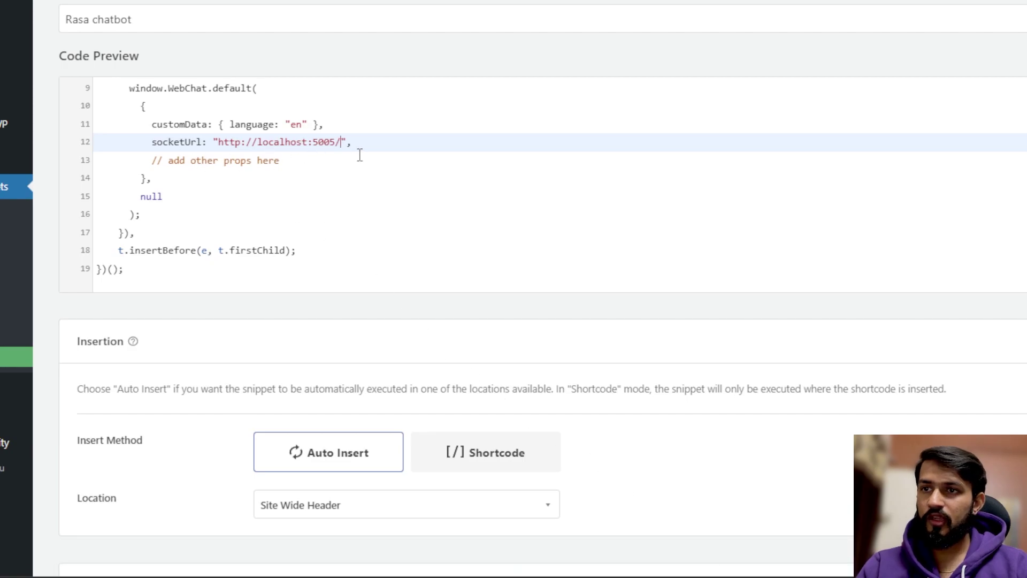
drag(335, 141, 220, 137)
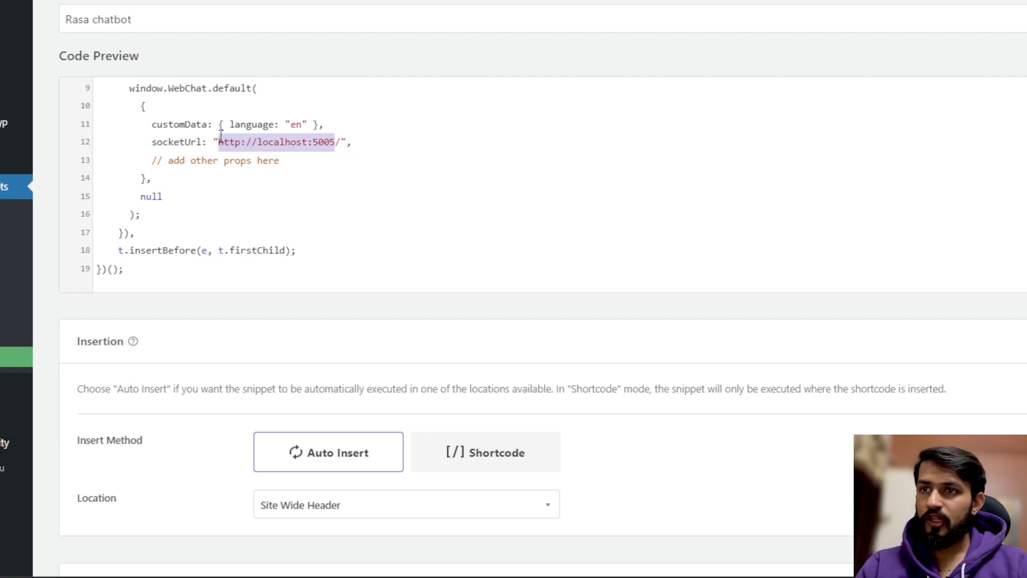
key(ctrl+v)
key(BackSpace)
key(End)
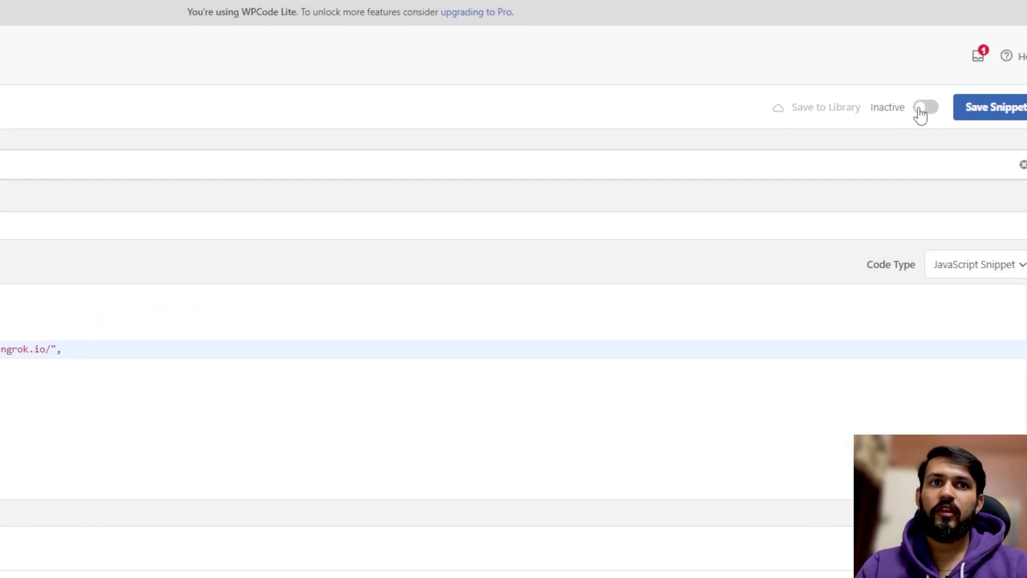
- Activate and save the Rasa chatbot snippet, and open the list of all code snippets
click(920, 109)
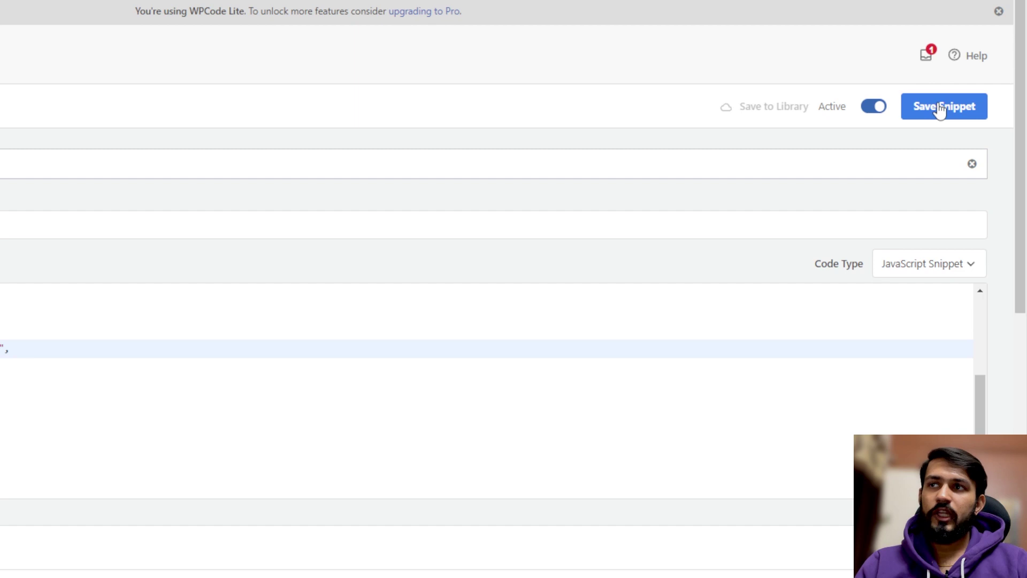
click(940, 108)
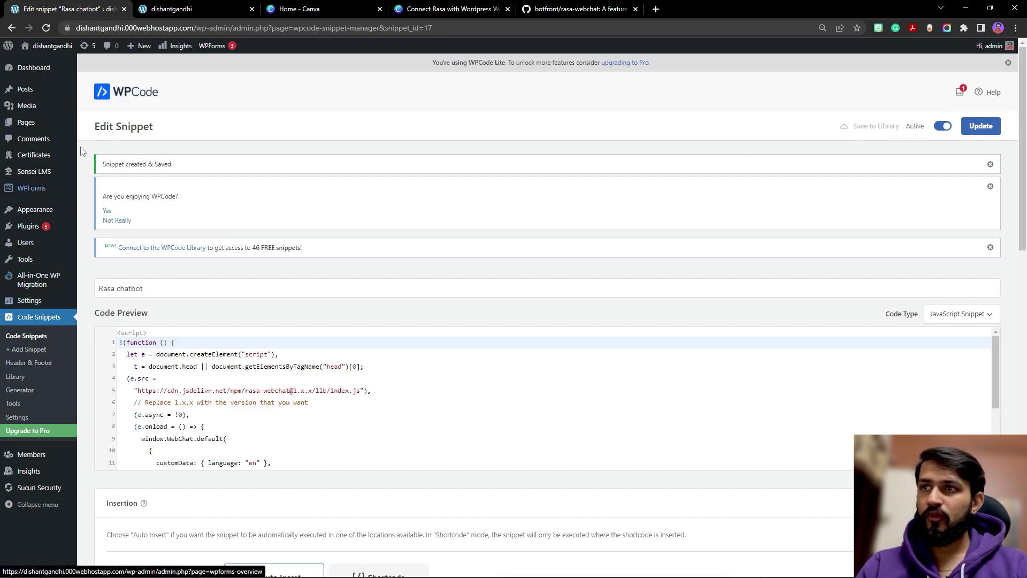
click(41, 340)
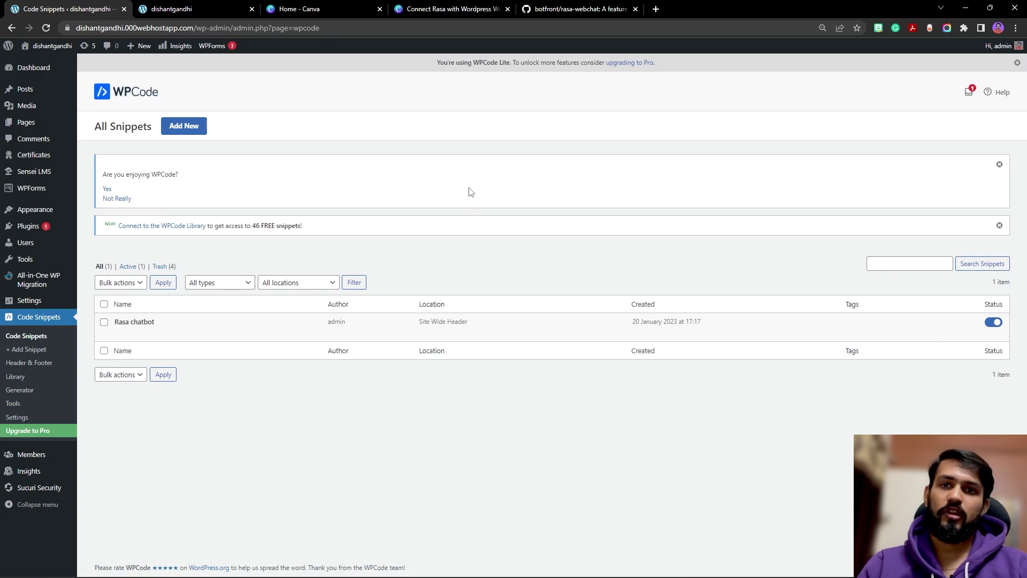
- Switch to PyCharm and check the Rasa server's startup status in the terminal log
key(alt+Tab)
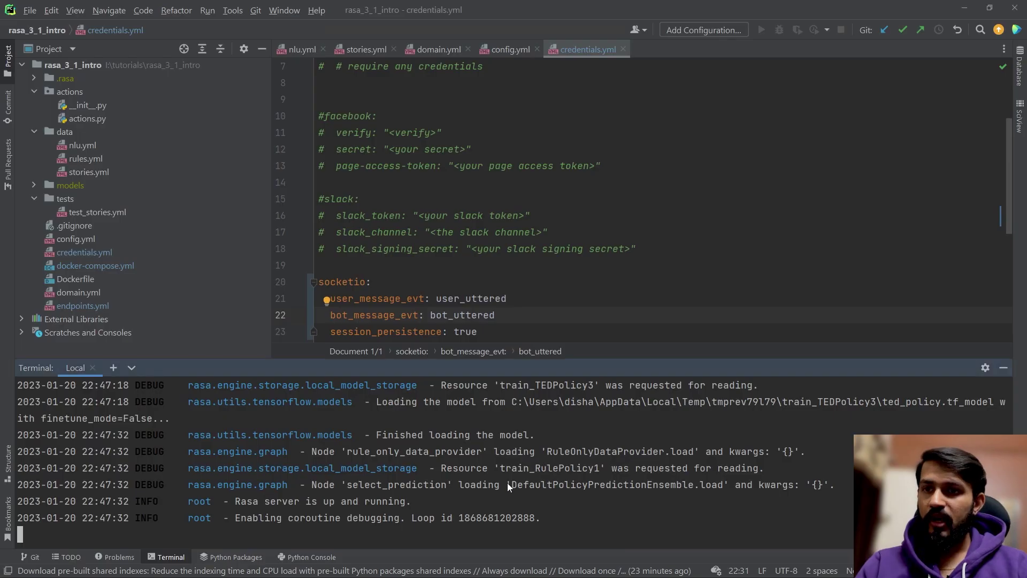
drag(413, 502, 240, 507)
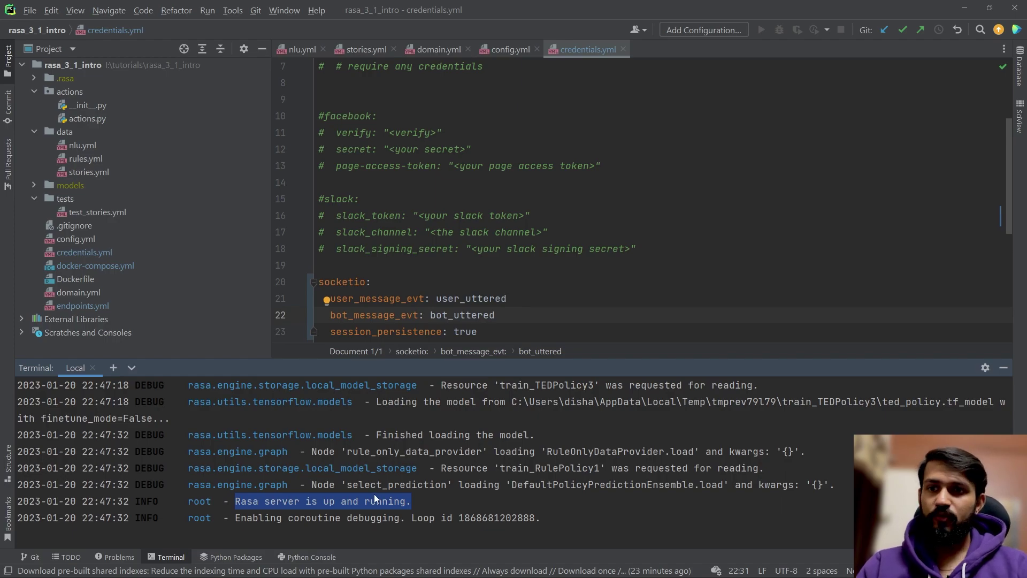
- Return to Chrome and reload the WordPress site's home page to load the chat widget
key(alt+Tab)
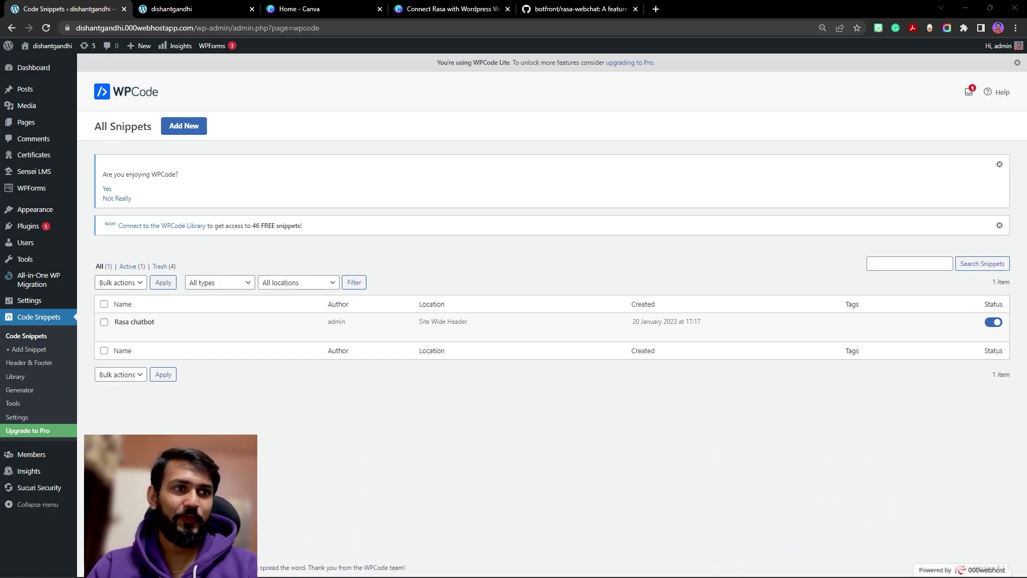
click(221, 5)
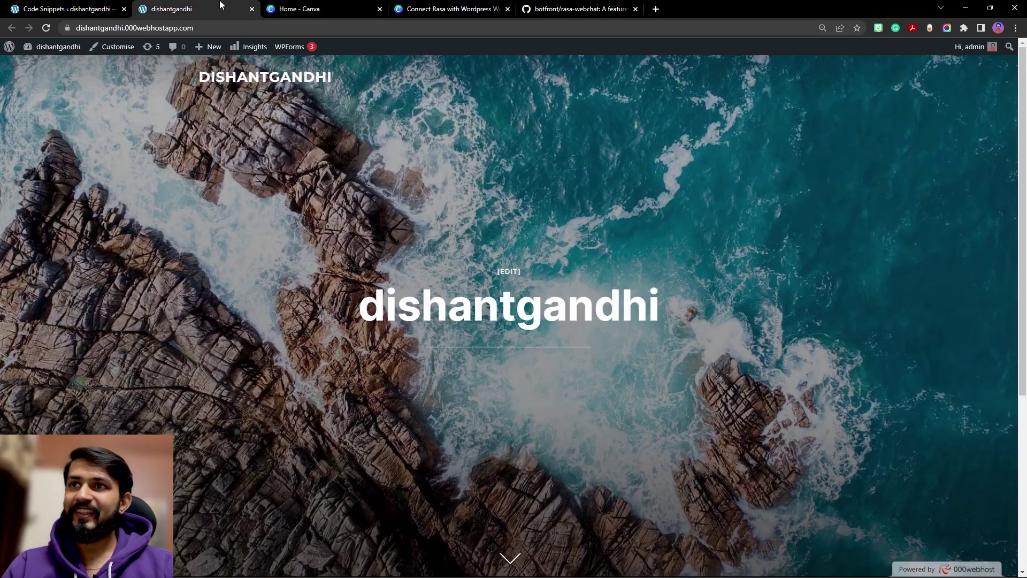
key(F5)
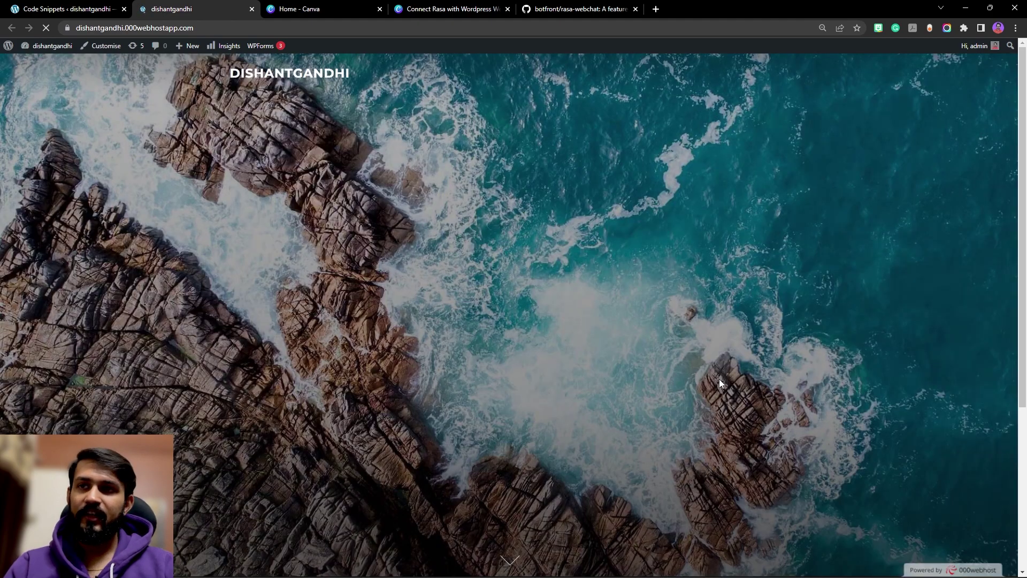
- Inspect the home page's developer console for the webchat's connection and session messages, then close the developer tools
right_click(640, 257)
click(683, 415)
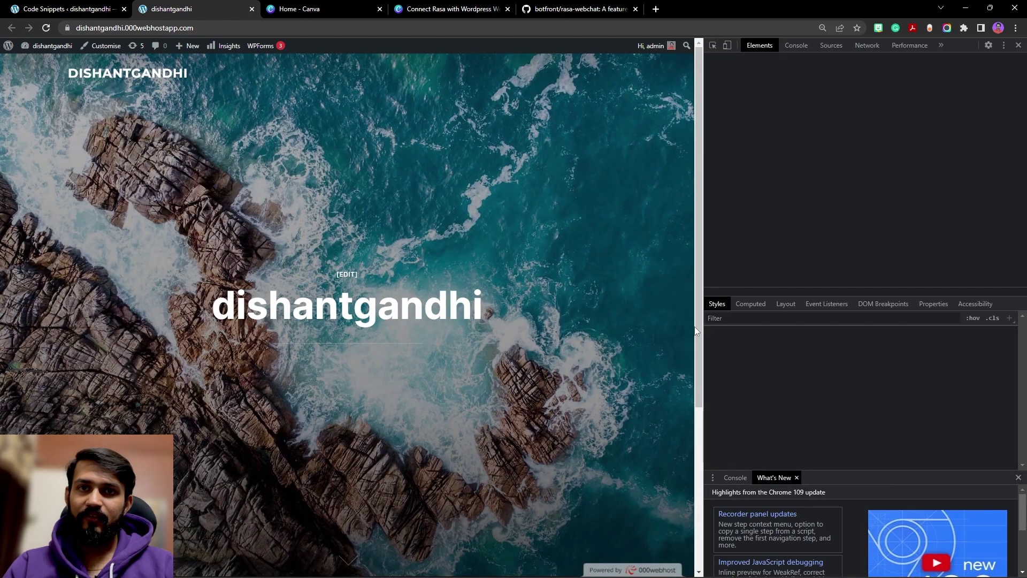
click(807, 46)
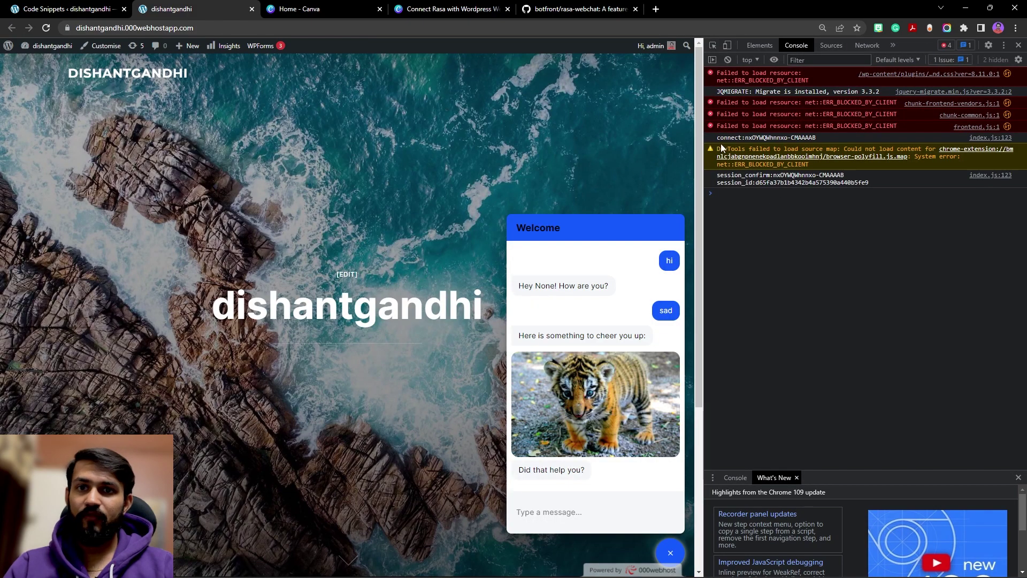
click(1018, 45)
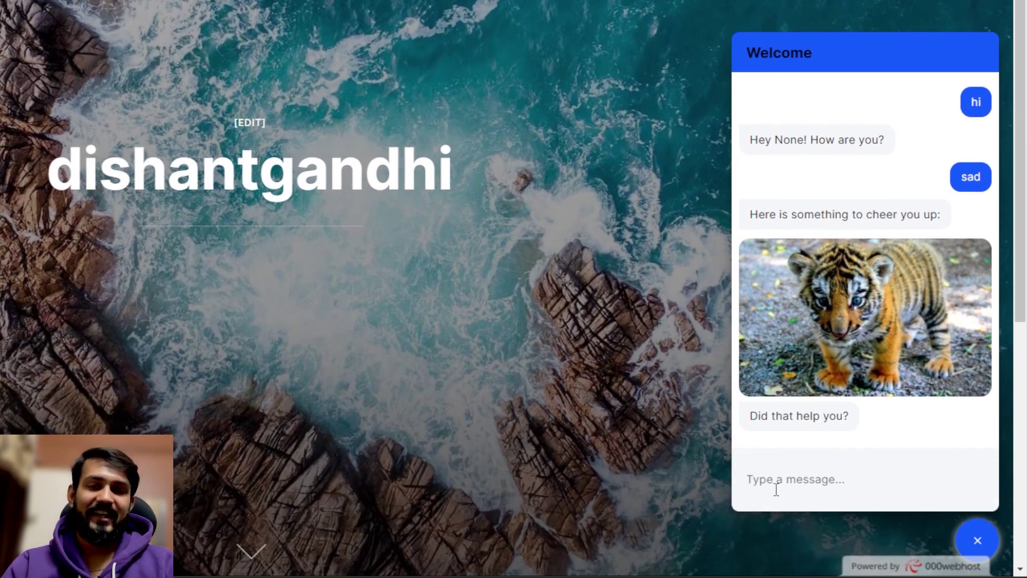
- Send the message "hi" to the chatbot in the website's chat widget
text(hi)
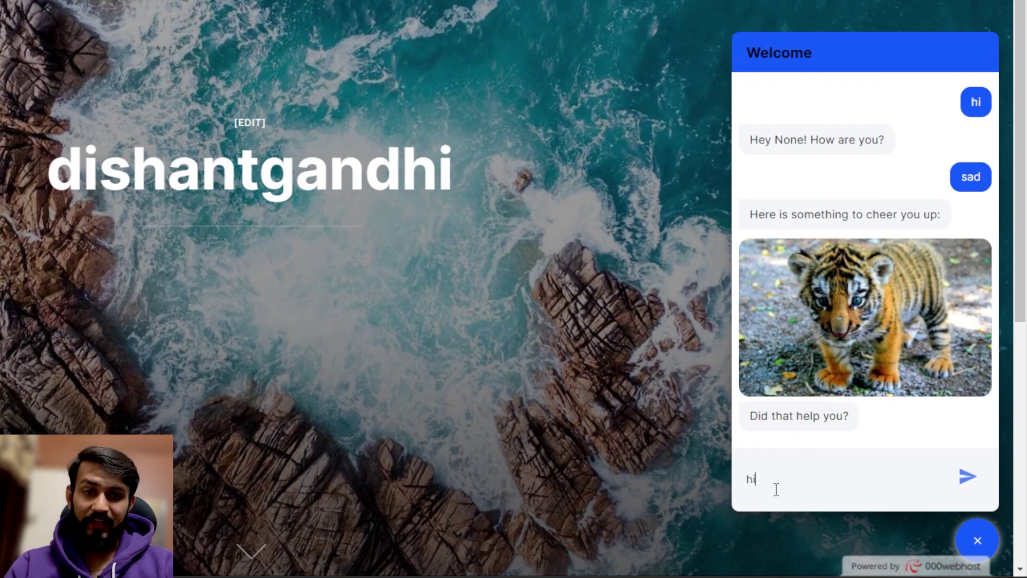
key(Return)
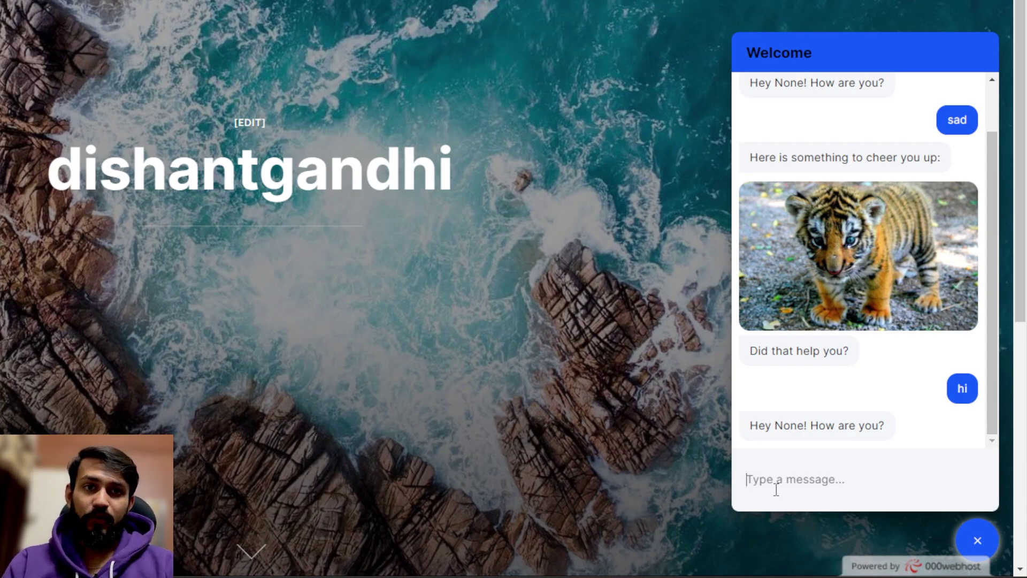
- Continue the conversation in the website's chat widget by sending "sad" and answering the follow-up question with "yes"
text(sad)
key(Return)
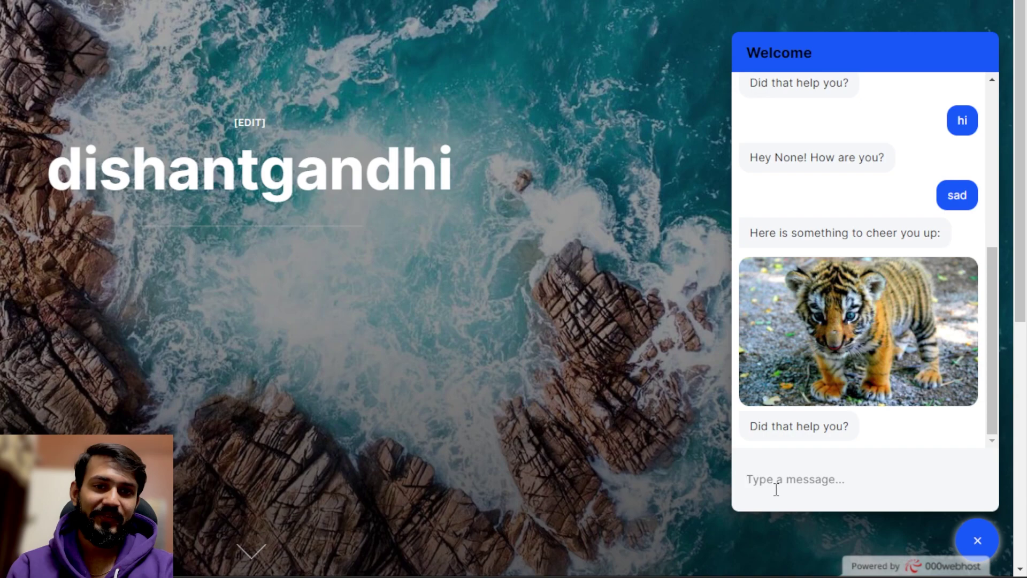
text(yes)
key(Return)
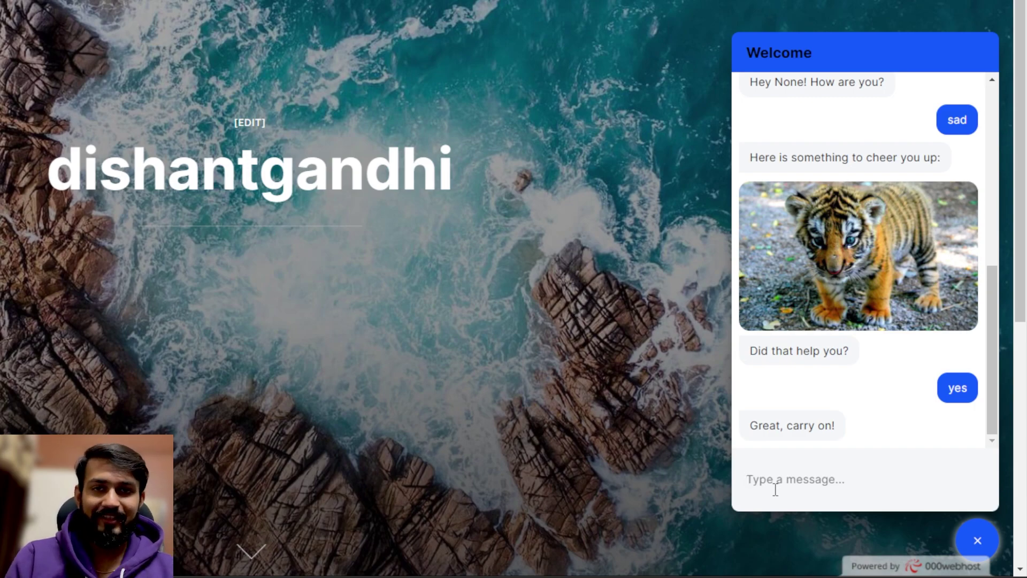
click(778, 473)
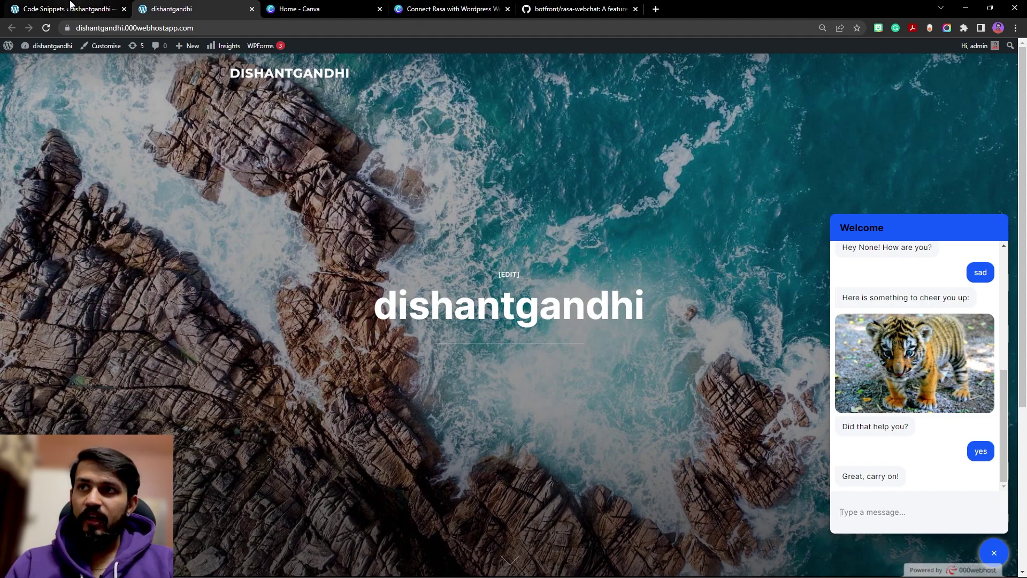
- Open the Rasa chatbot snippet in WPCode, review its code and the socketUrl's ngrok address, and return to the site's home page
click(70, 5)
click(136, 321)
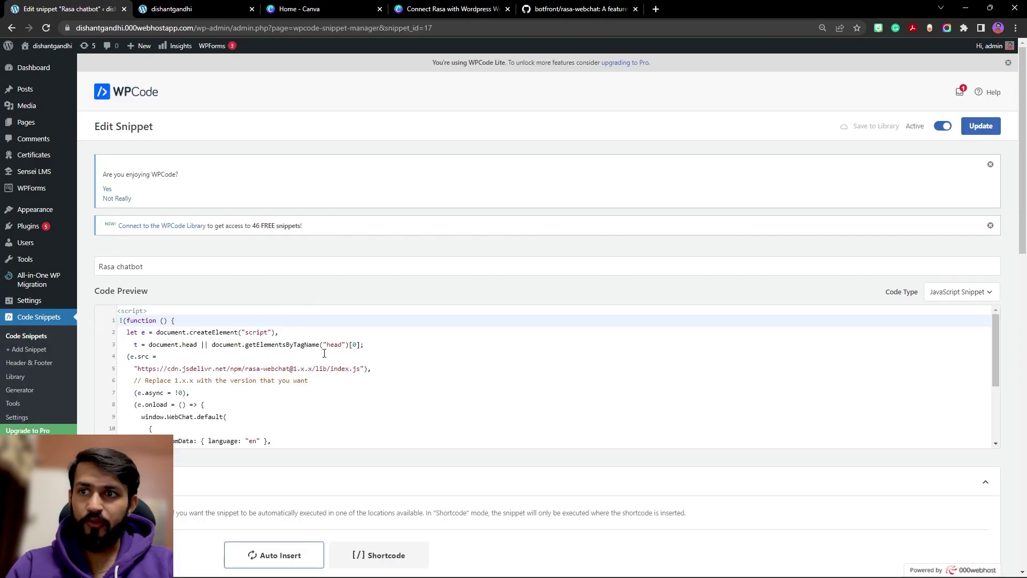
scroll(327, 357, down, 2)
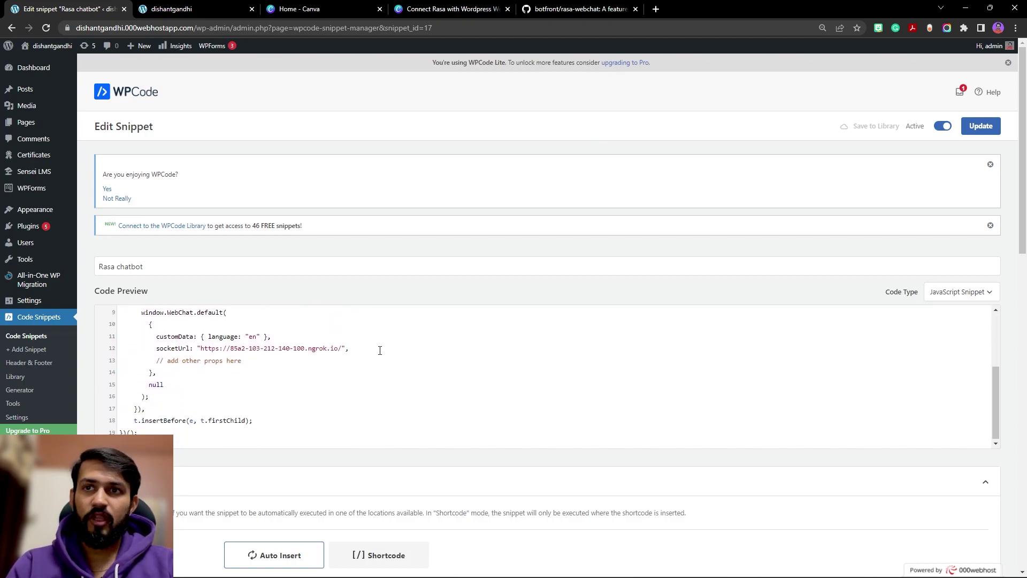
drag(342, 348, 201, 348)
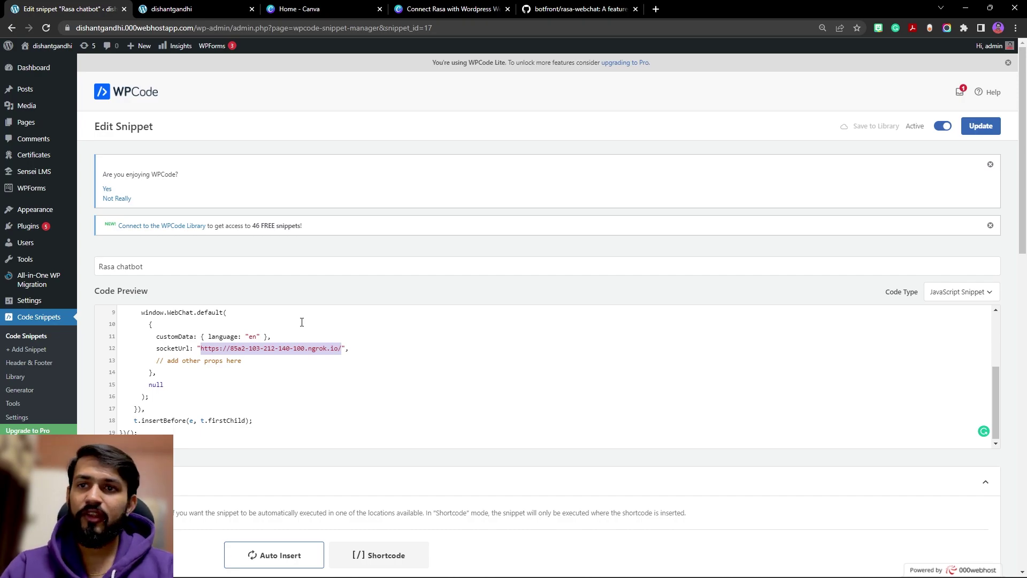
click(354, 347)
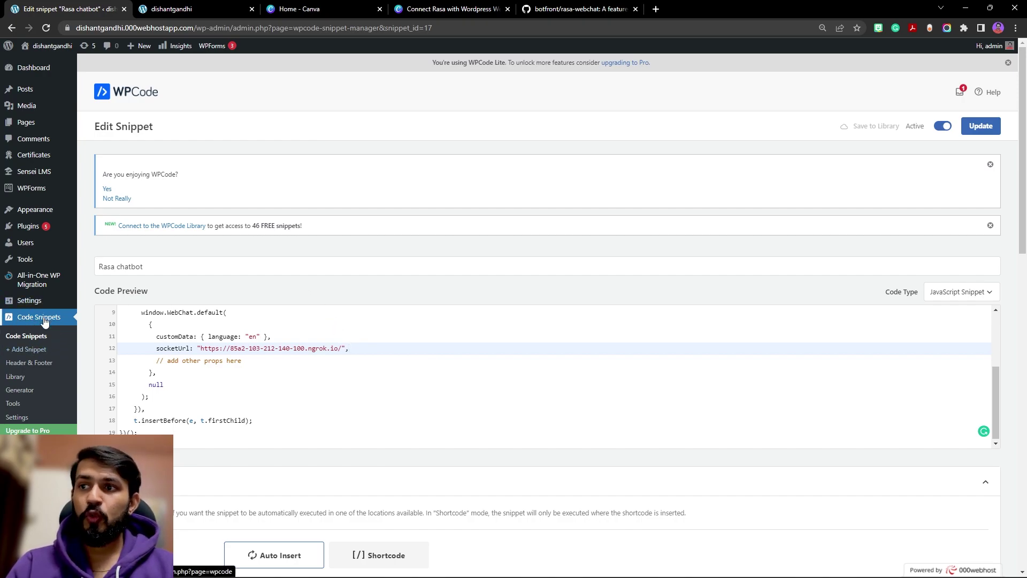
mouse_move(25, 260)
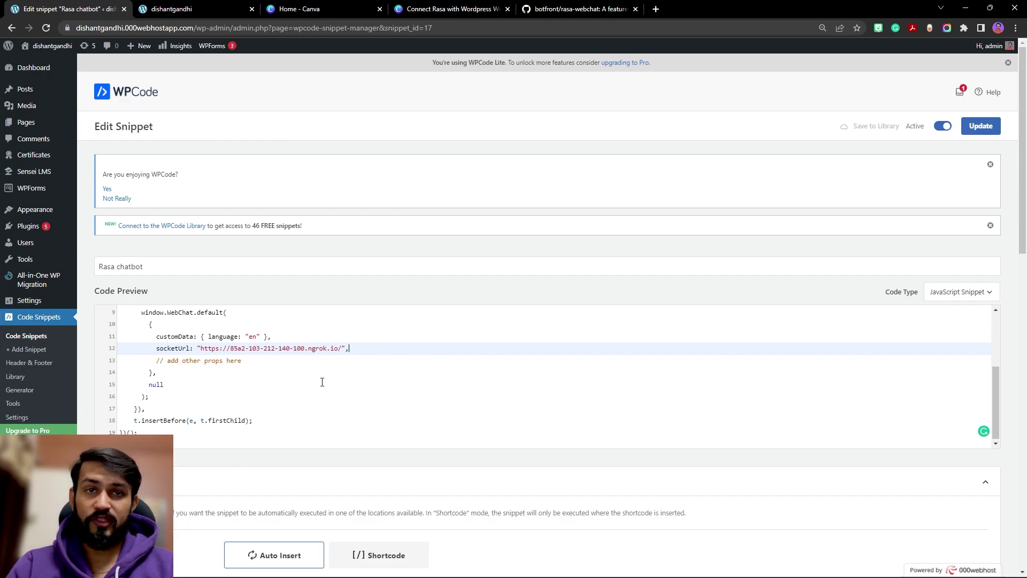
scroll(323, 381, up, 3)
scroll(322, 381, down, 3)
scroll(321, 381, up, 3)
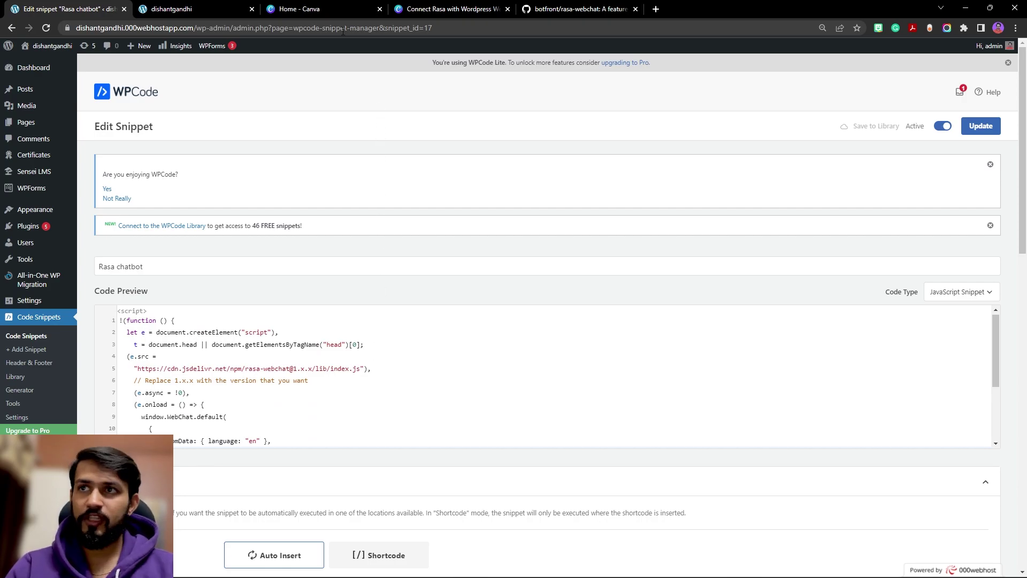
click(192, 8)
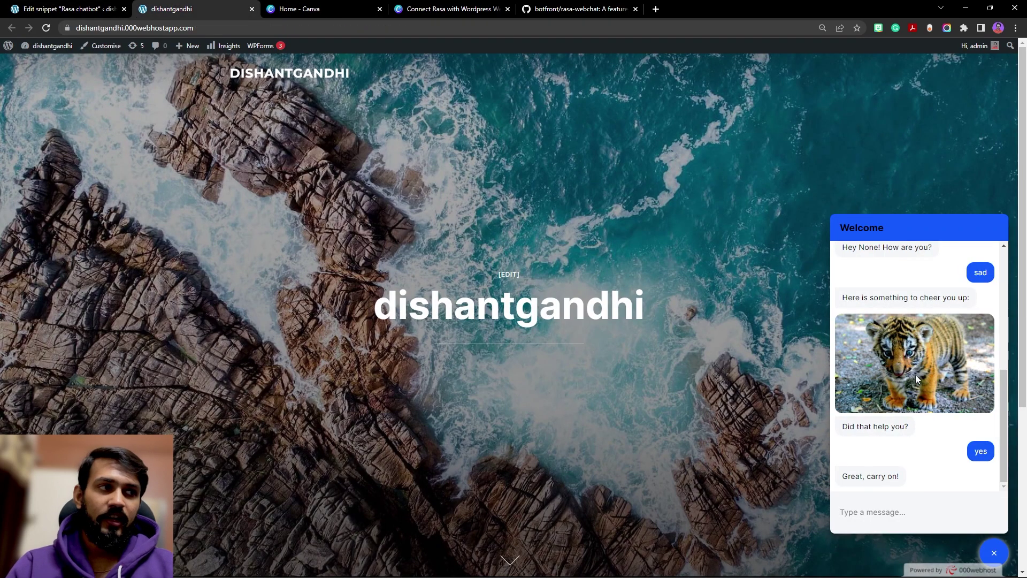